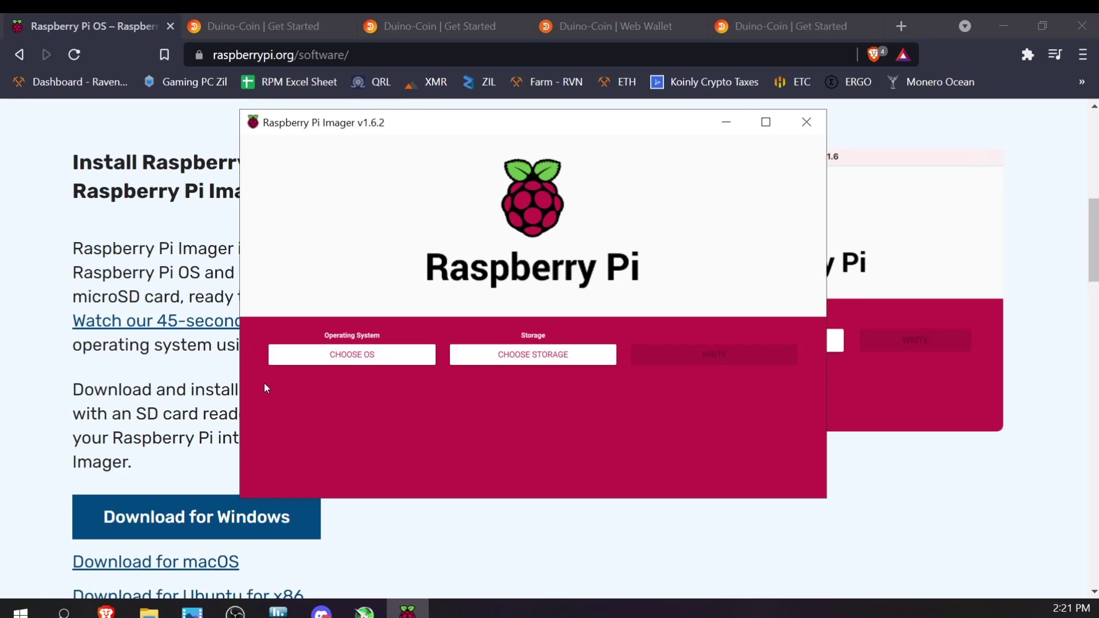
# Select Raspberry Pi OS Lite (32-bit) as the operating system to install
pyautogui.click(369, 355)
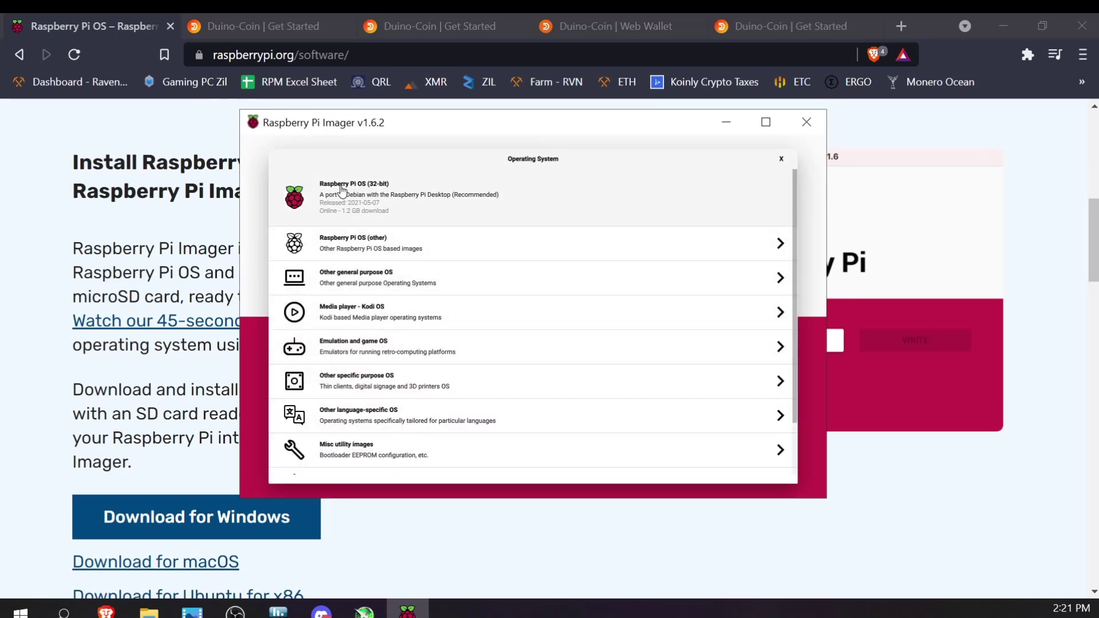
pyautogui.click(363, 246)
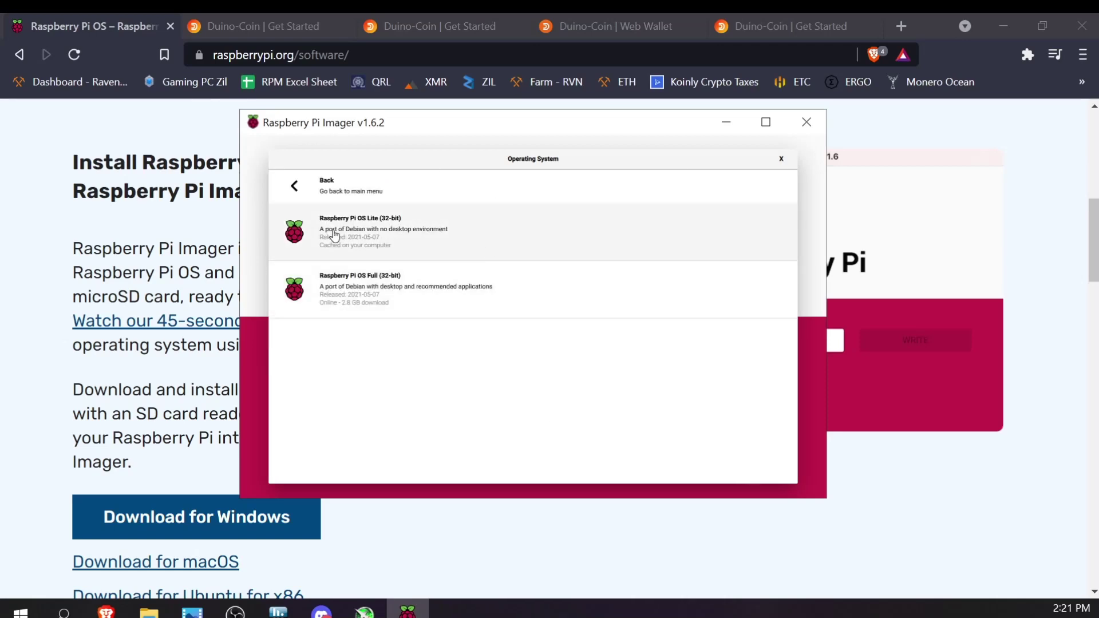
pyautogui.click(379, 235)
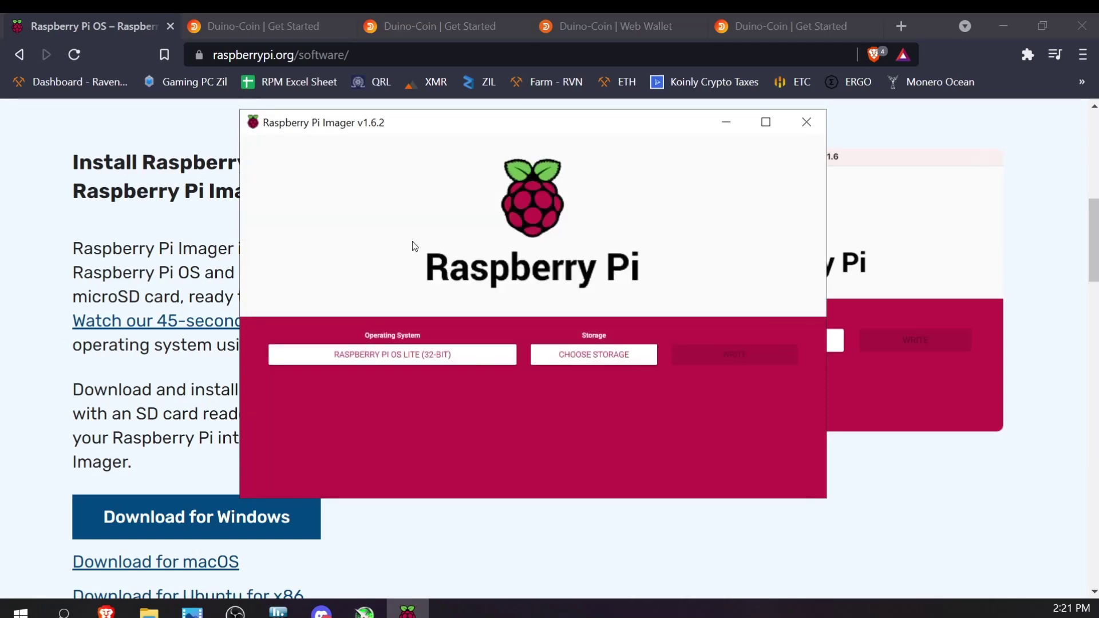
# Write the image to the 64 GB ASMT disk, confirming the erase
pyautogui.click(618, 359)
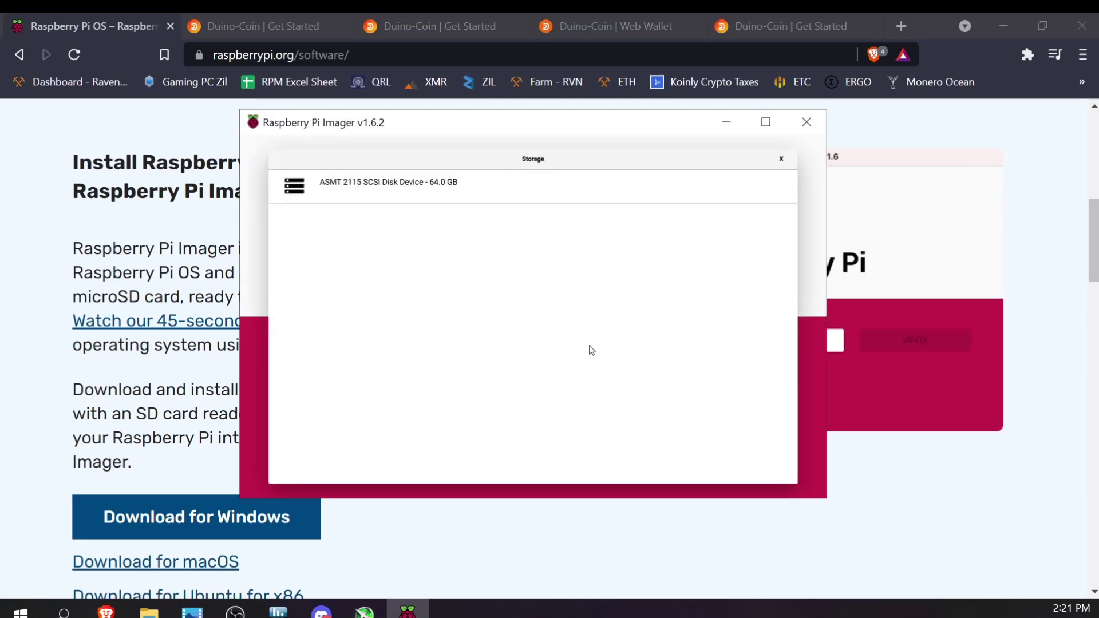
pyautogui.click(397, 193)
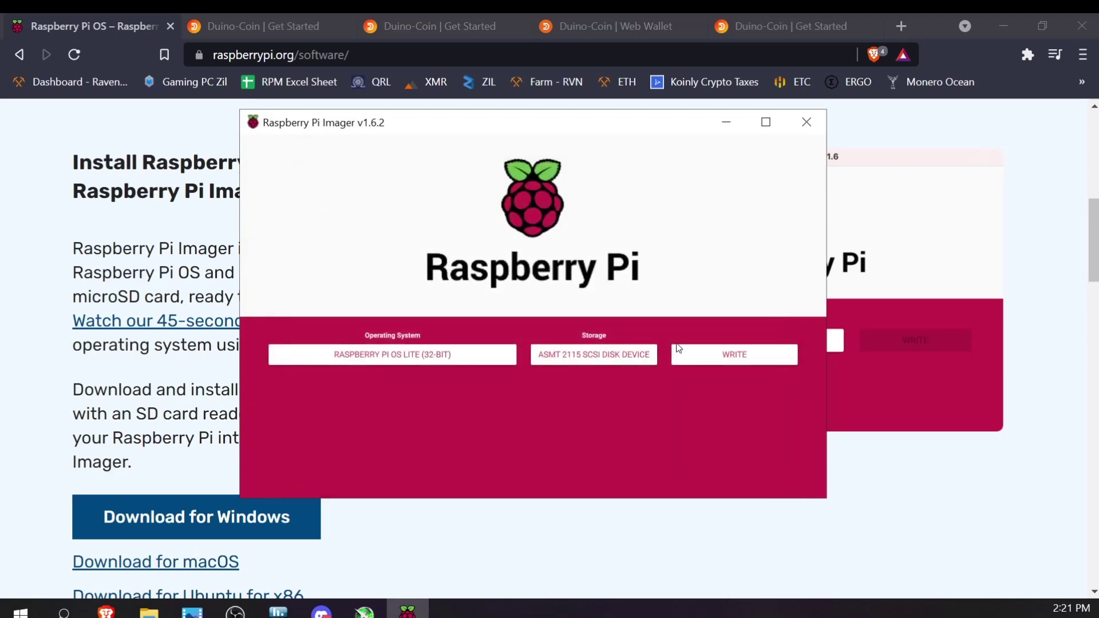
pyautogui.click(744, 362)
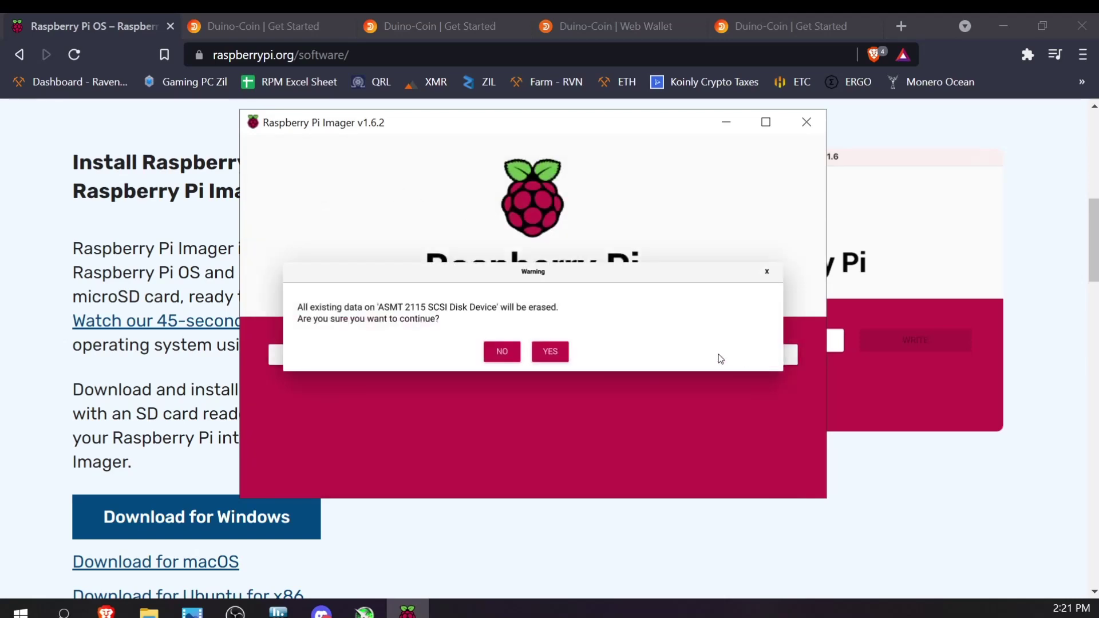
pyautogui.click(558, 356)
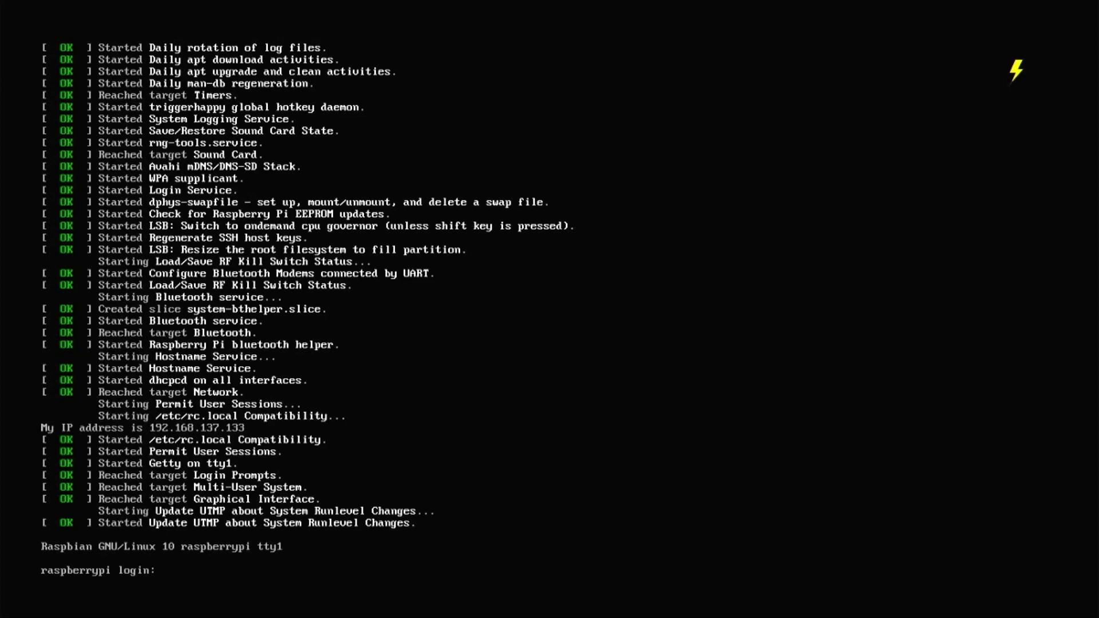
# Log in to the Pi console as user 'pi' with the account password
pyautogui.write('pi')
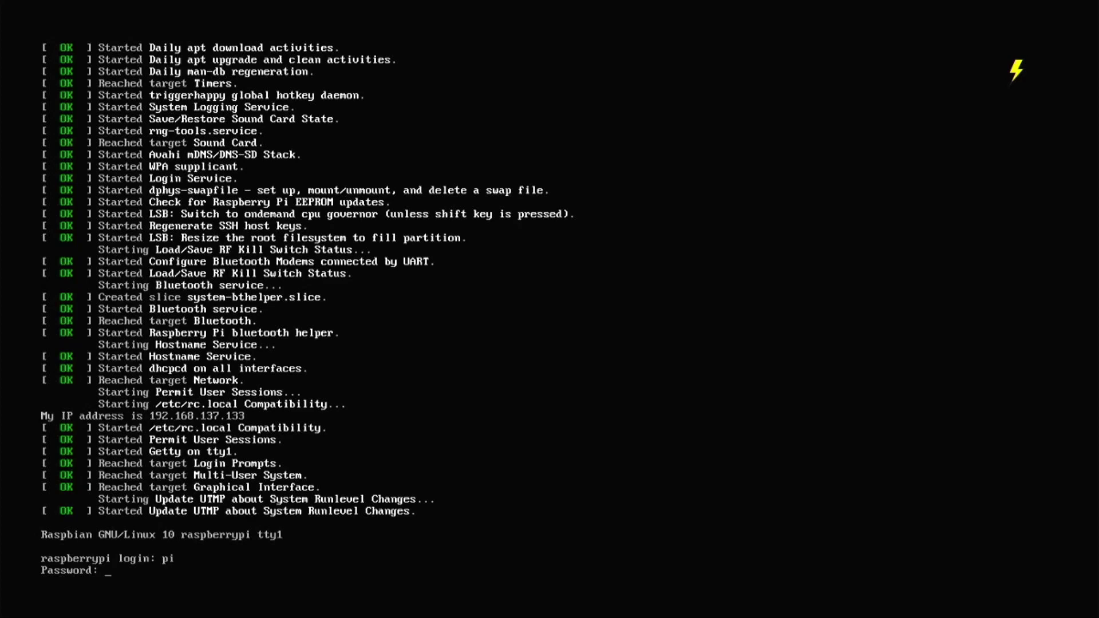
pyautogui.press('Return')
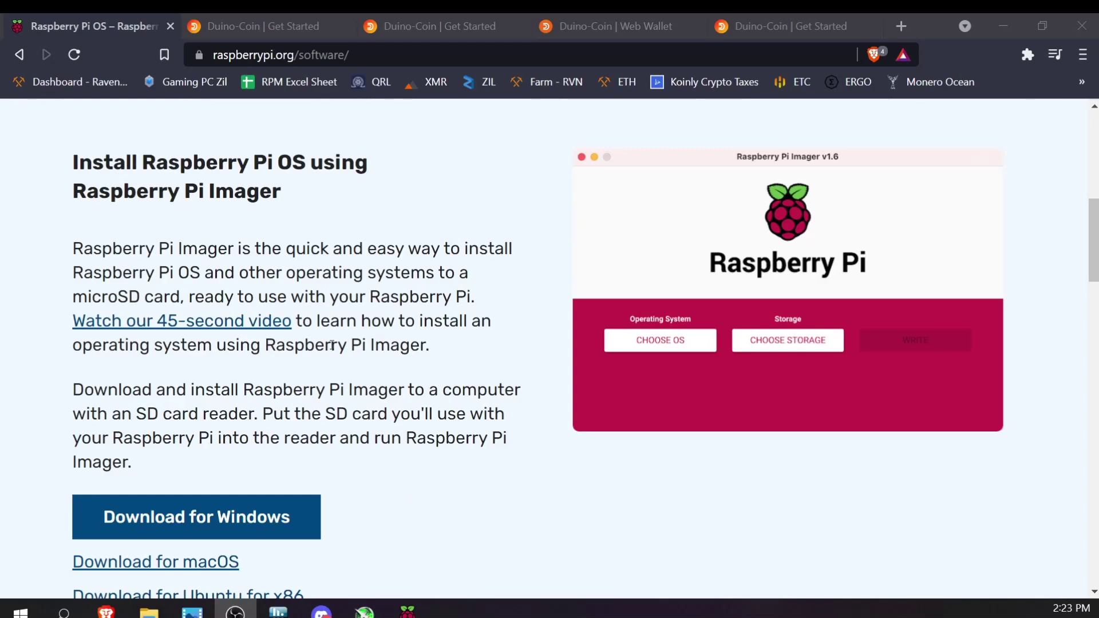
# Switch to the Duino-Coin Get Started guide and scroll to its table of contents
pyautogui.click(243, 28)
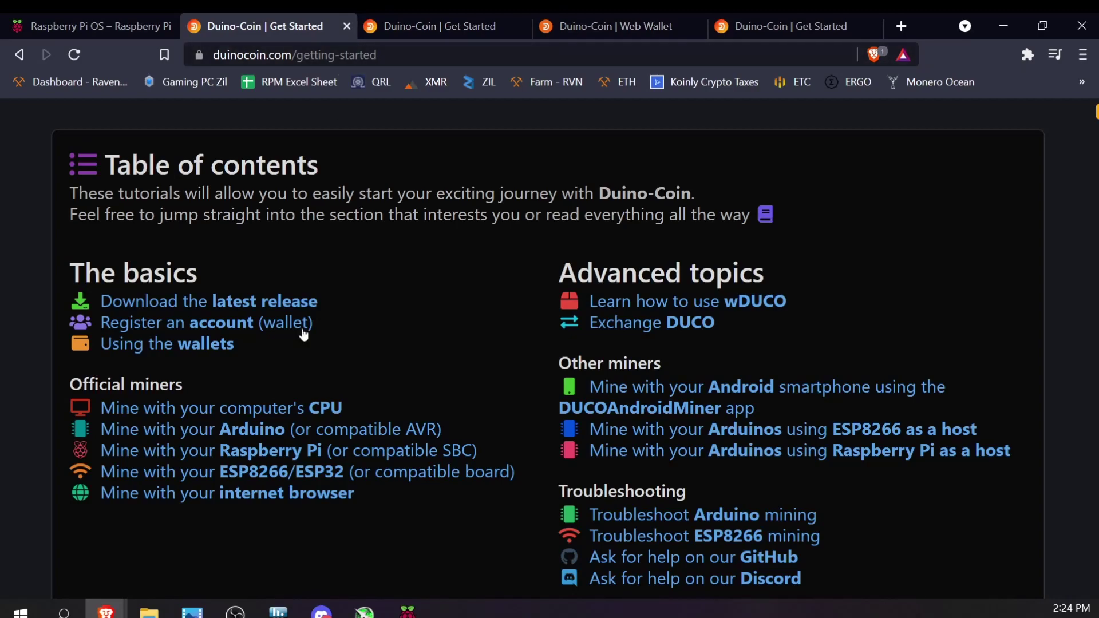
pyautogui.scroll(-10, 309, 354)
pyautogui.scroll(-5, 327, 420)
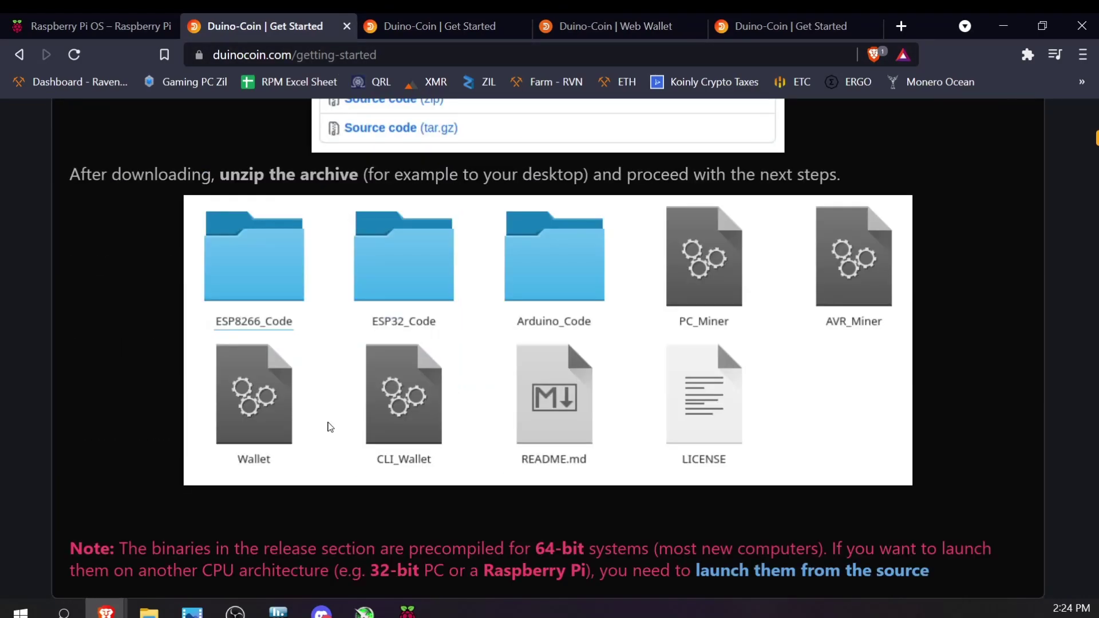
pyautogui.scroll(15, 326, 421)
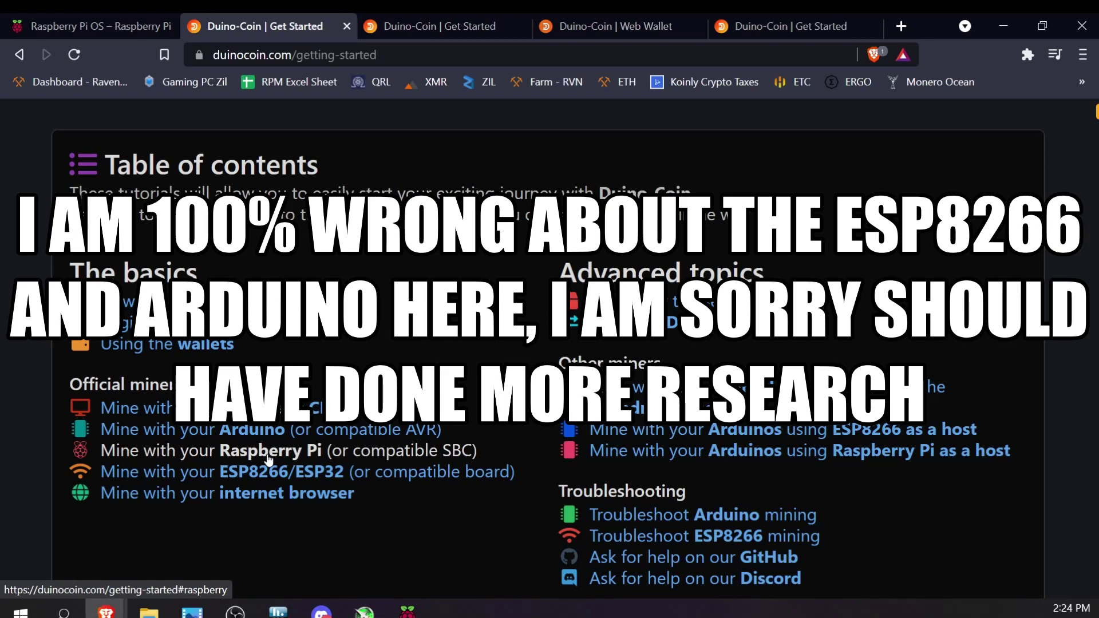
# Jump to the 'Mine with your Raspberry Pi' section from the table of contents
pyautogui.click(268, 452)
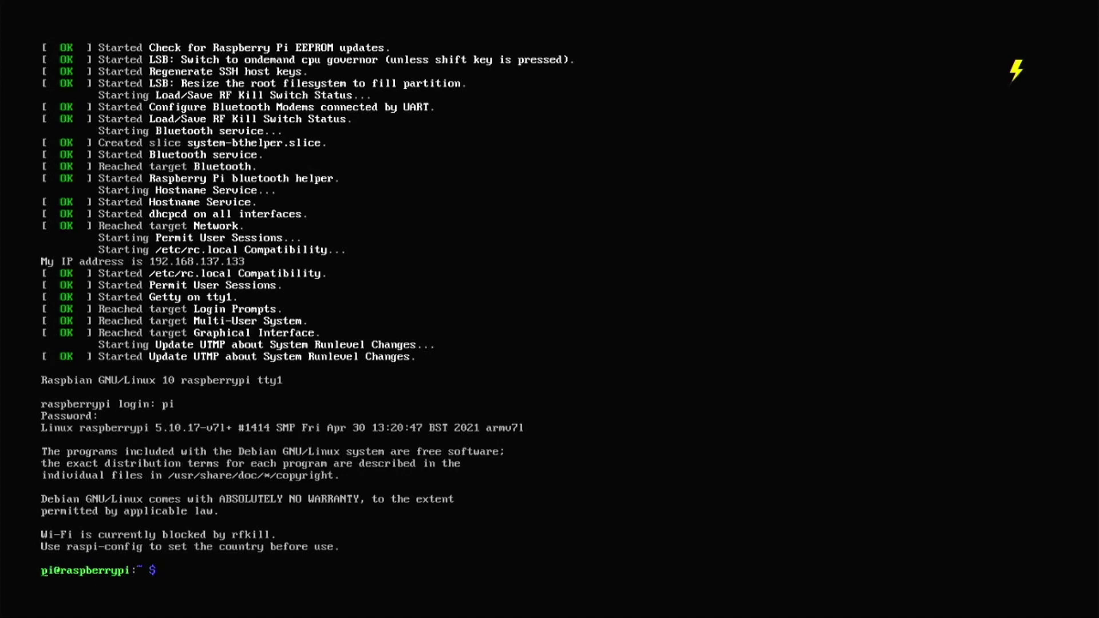
# Run 'sudo apt update && sudo apt upgrade -y' with an 'Update dependencies' comment
pyautogui.write('sudo')
pyautogui.press('BackSpace')
pyautogui.press('BackSpace')
pyautogui.press('BackSpace')
pyautogui.press('BackSpace')
pyautogui.press('BackSpace')
pyautogui.write('sudo apt update')
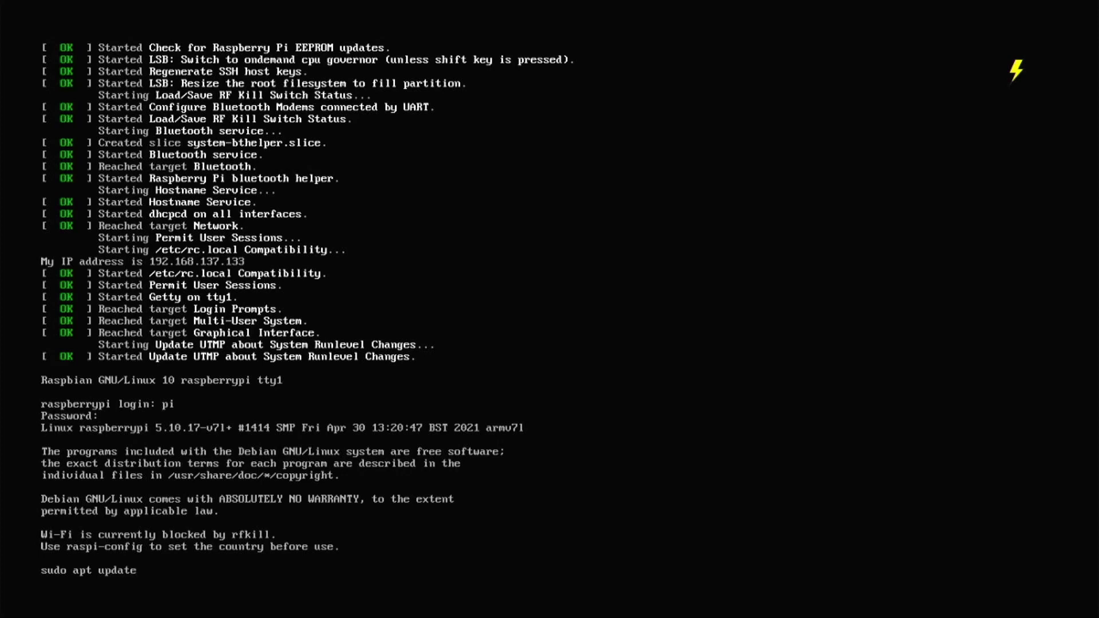
pyautogui.write(' && sudo apt upgrade -y #')
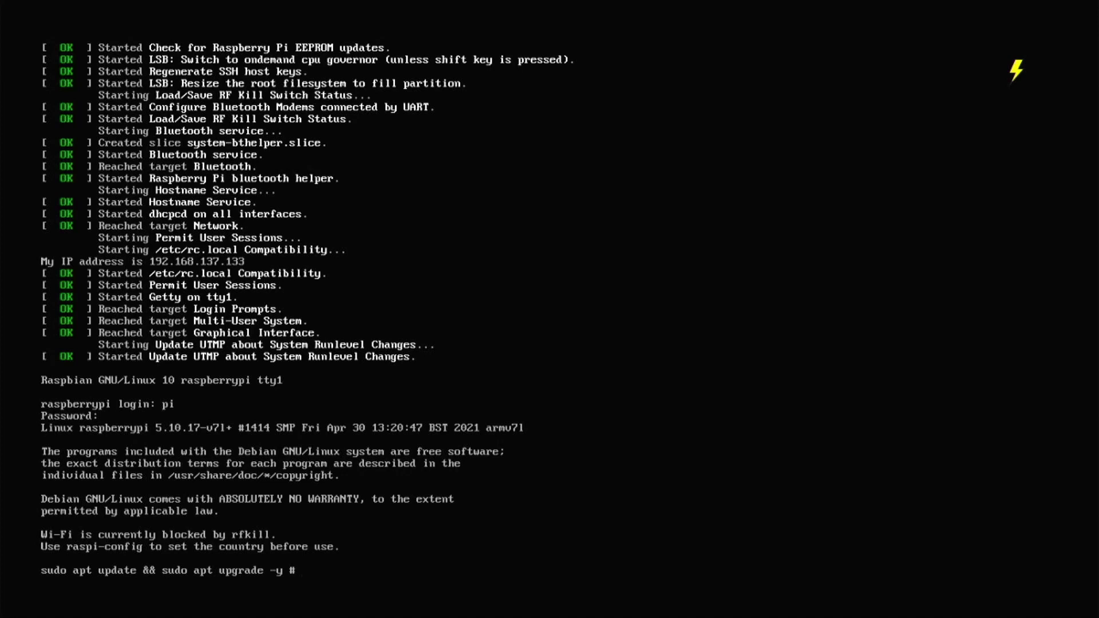
pyautogui.write('Update dependencies')
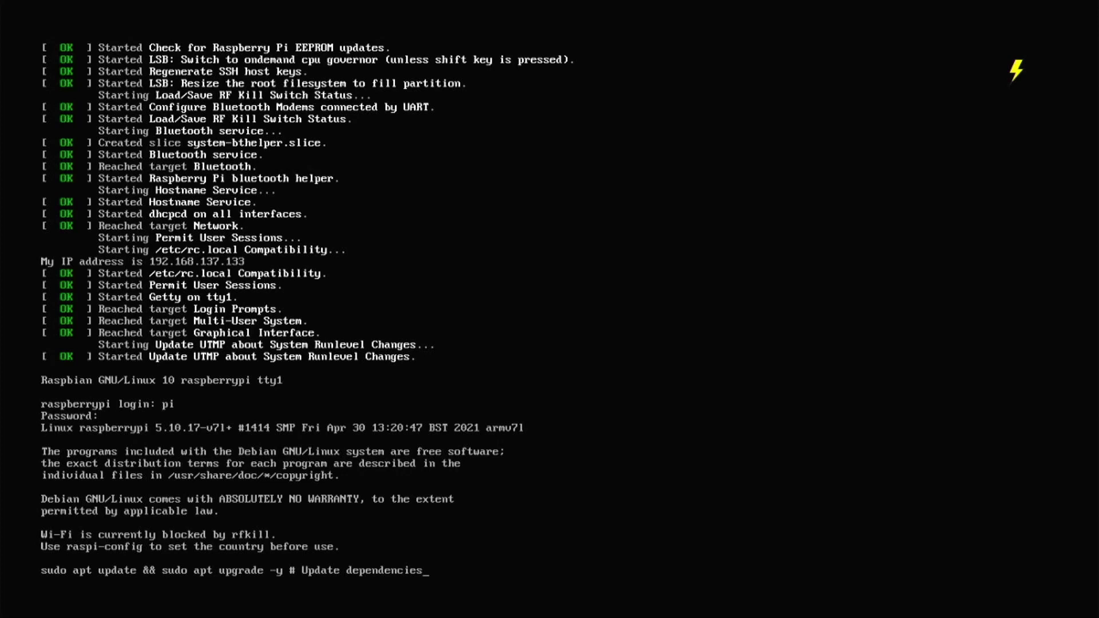
pyautogui.press('Return')
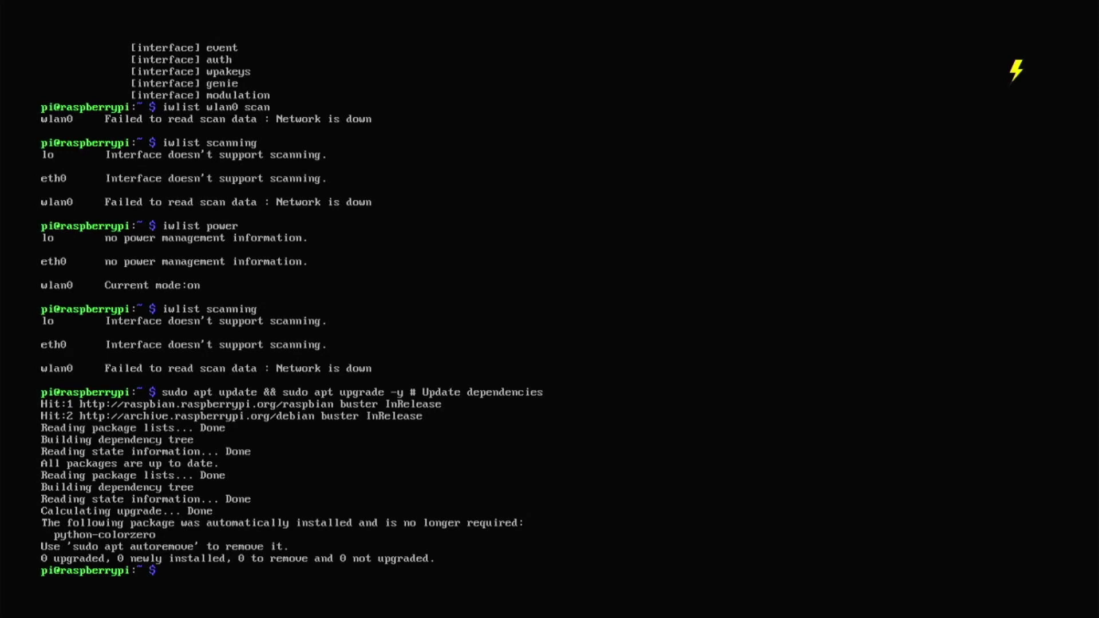
# Install python3, python3-pip and git with apt, answering y to the prompt
pyautogui.write('sudo apt install pytho')
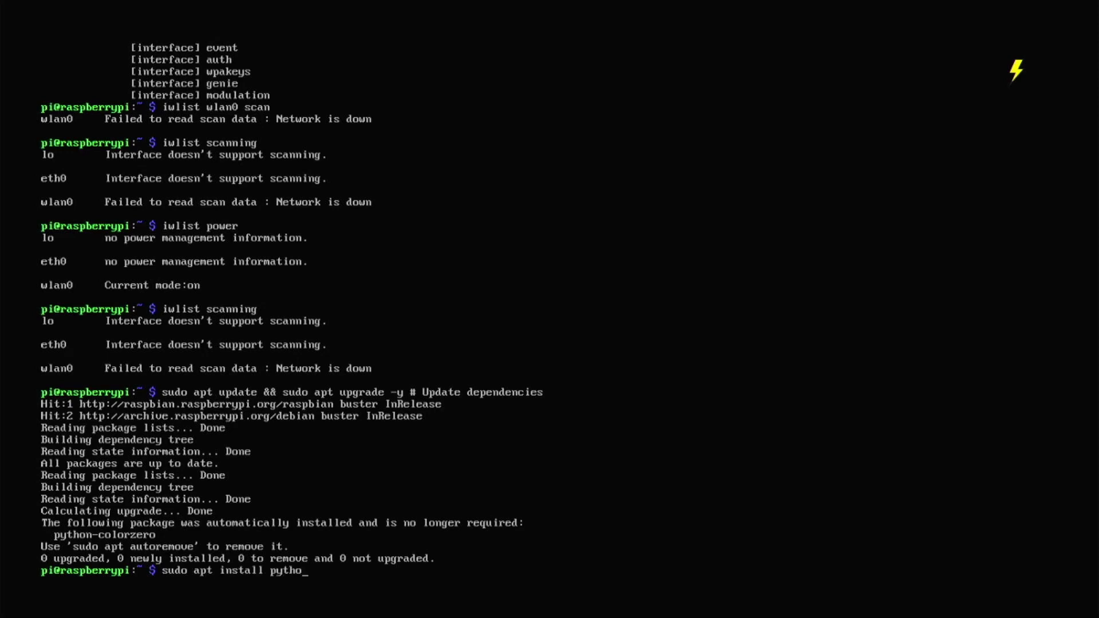
pyautogui.write('n3 python3-pip git #')
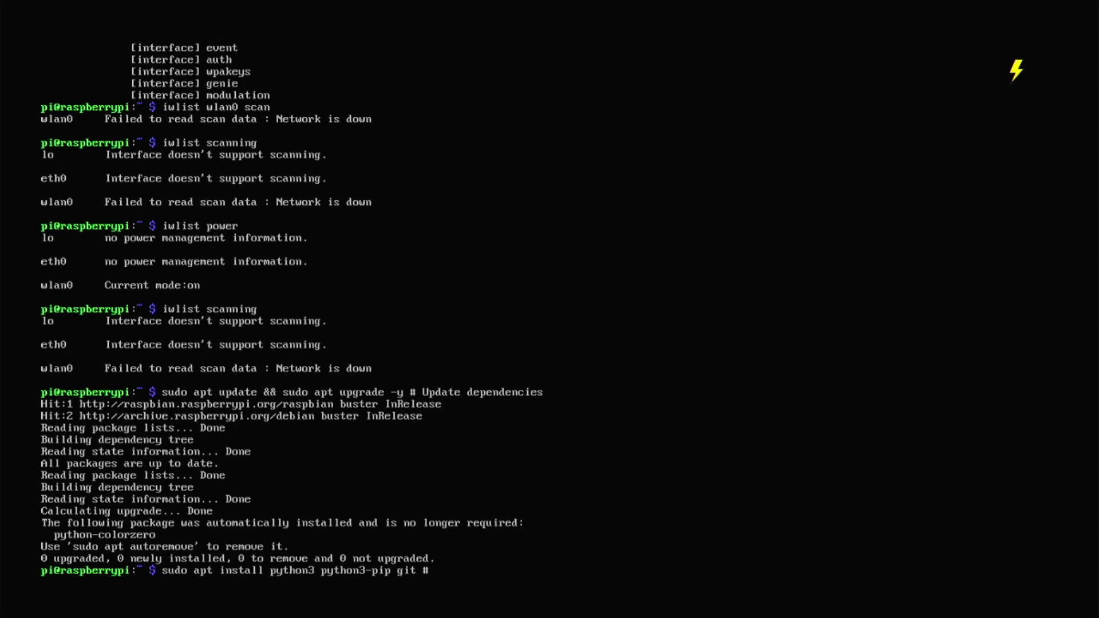
pyautogui.write(' Install python3 and git')
pyautogui.press('Return')
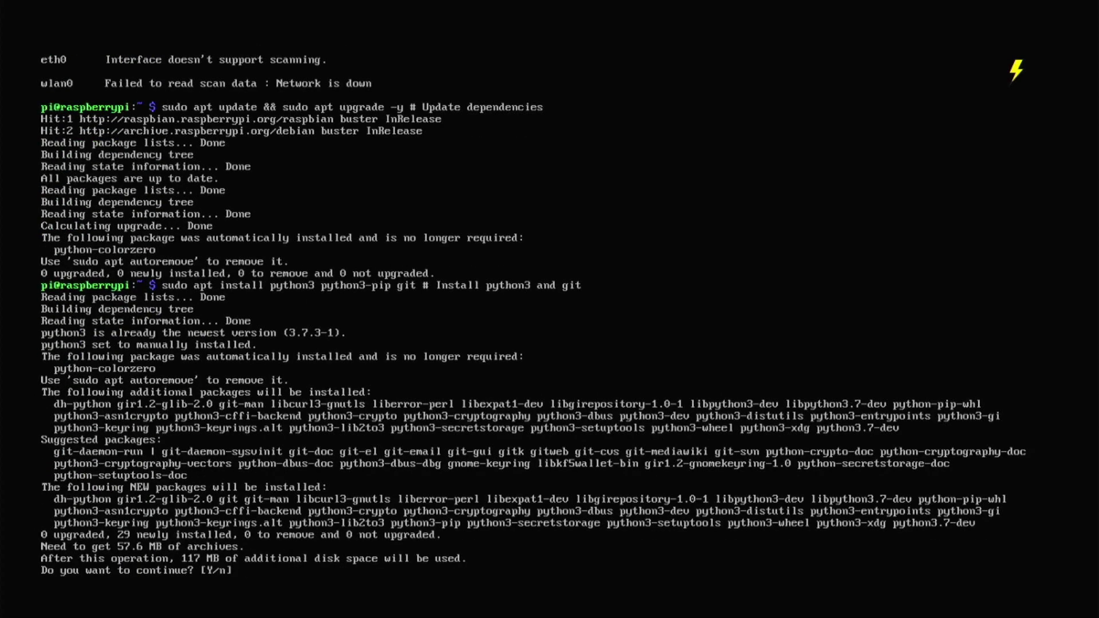
pyautogui.write('y')
pyautogui.press('Return')
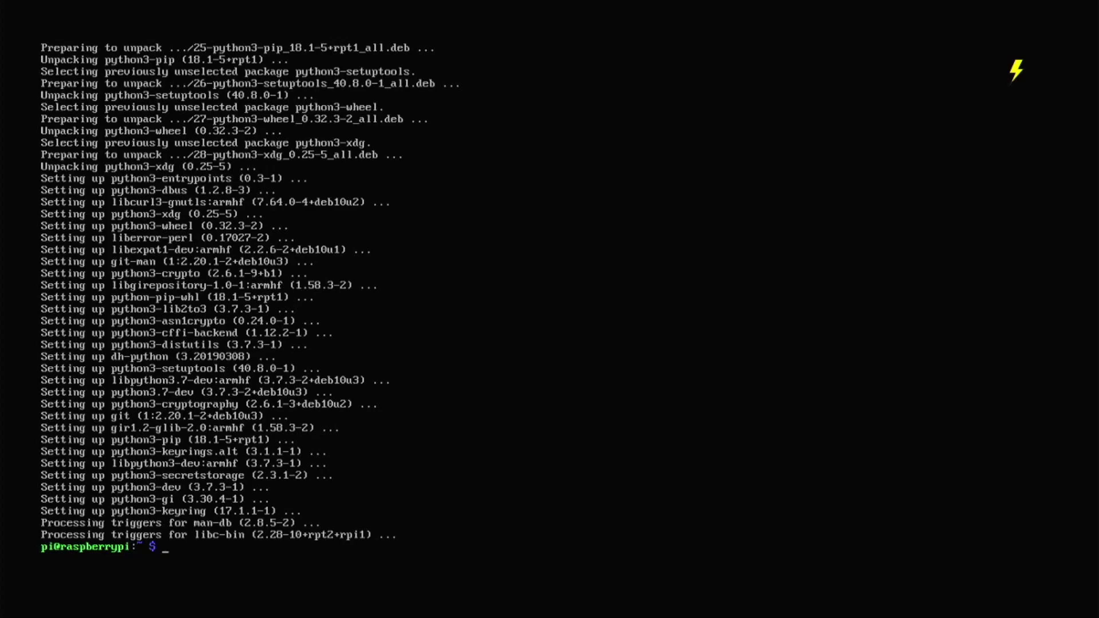
pyautogui.write('git clone https://github')
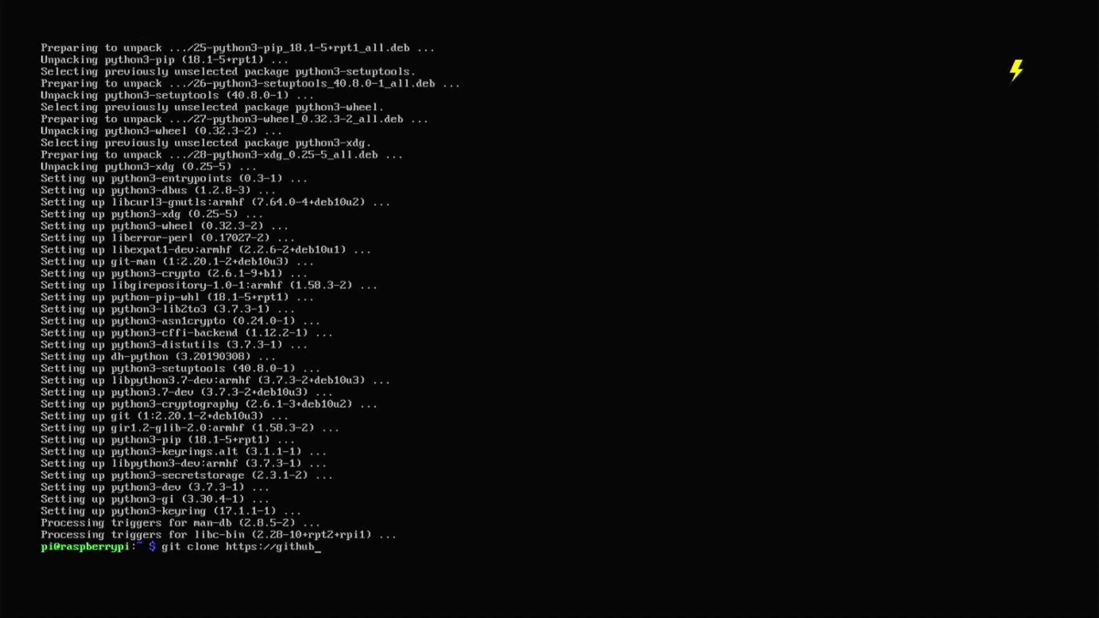
pyautogui.write('.com/revv')
pyautogui.press('BackSpace')
pyautogui.write('oxhere/duino')
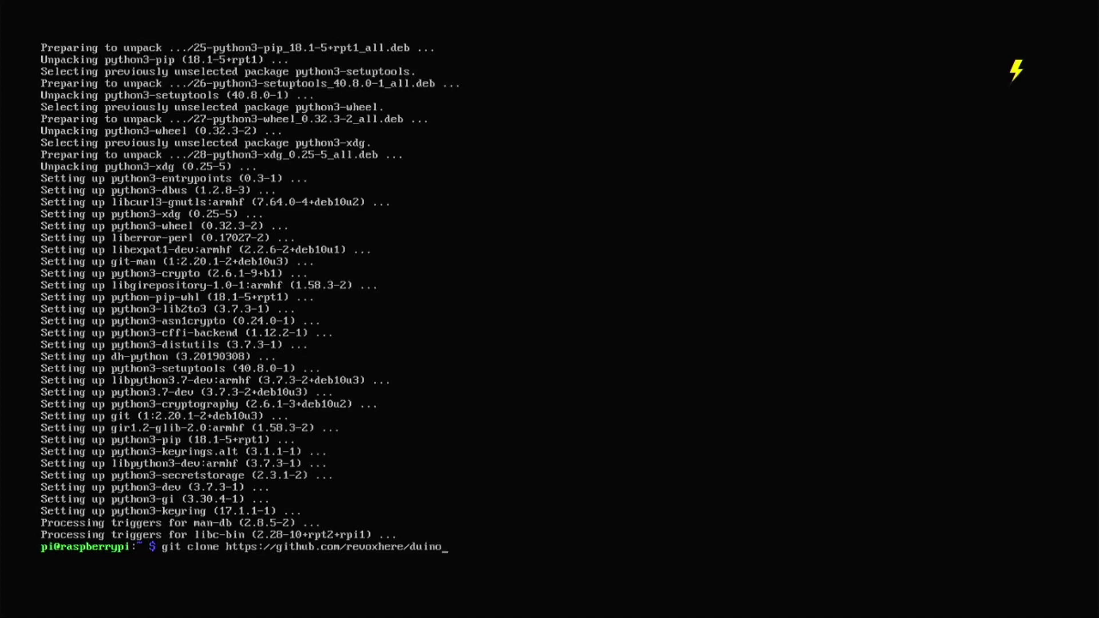
pyautogui.write('-coin # Clone the duino')
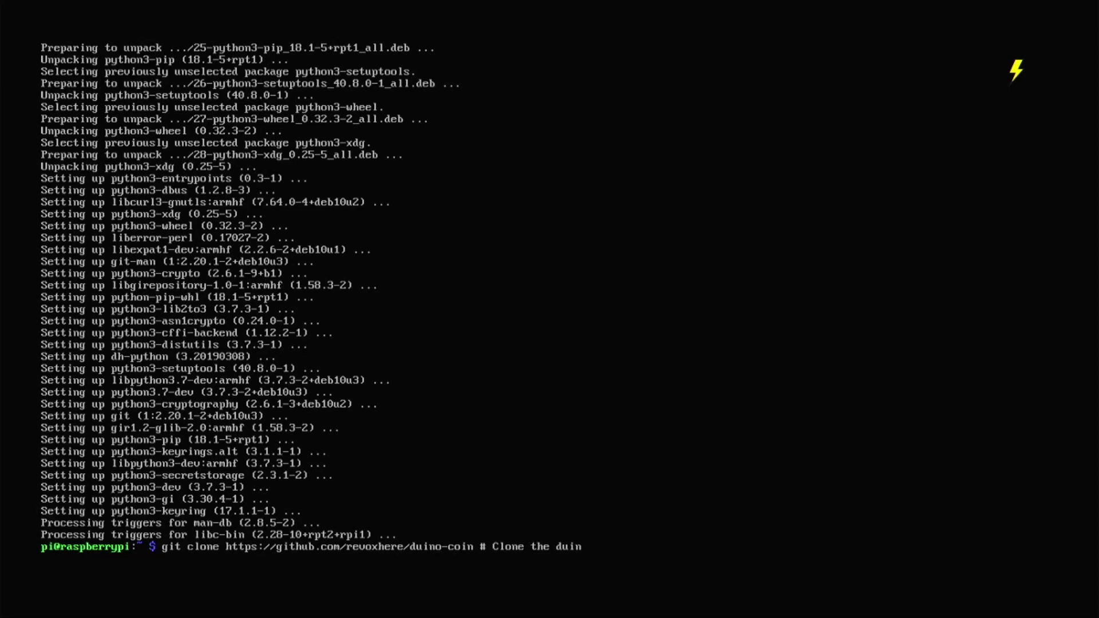
pyautogui.write('-con')
pyautogui.press('BackSpace')
pyautogui.write('in repo')
pyautogui.press('BackSpace')
pyautogui.press('BackSpace')
pyautogui.write('pository')
pyautogui.press('Return')
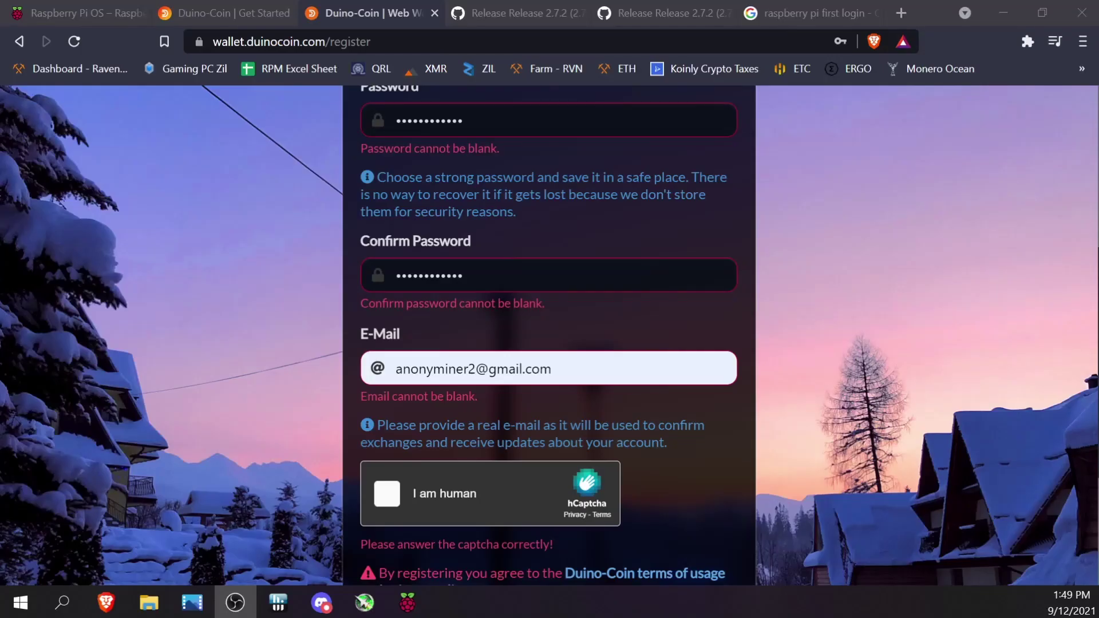
# Tick the hCaptcha 'I am human' box and select the four motorcycle images
pyautogui.scroll(6, 426, 472)
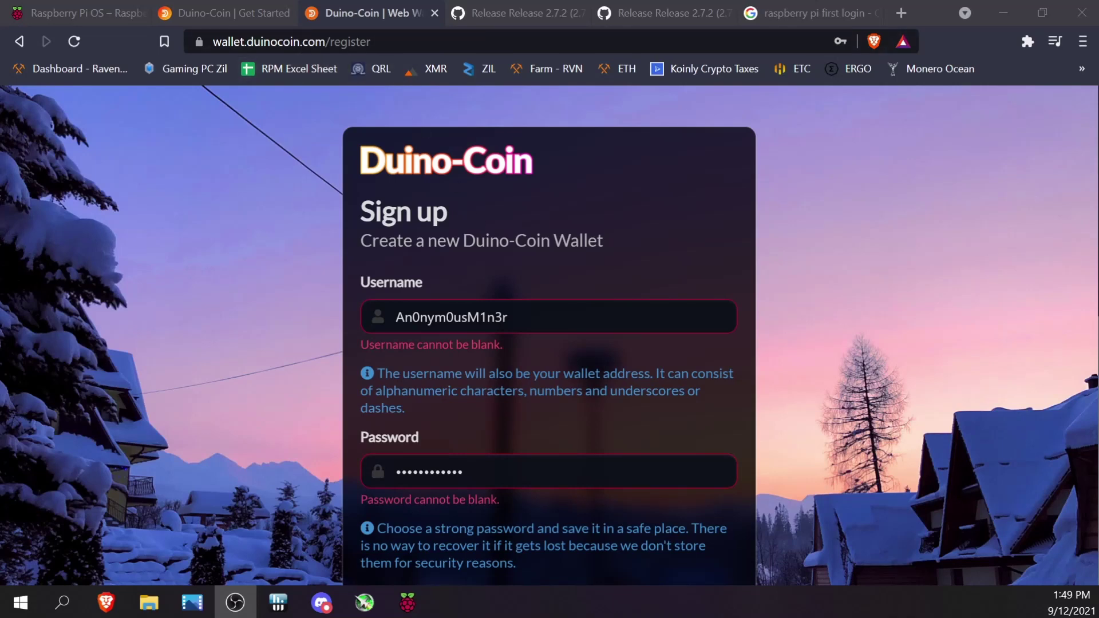
pyautogui.scroll(-7, 710, 548)
pyautogui.scroll(-3, 558, 390)
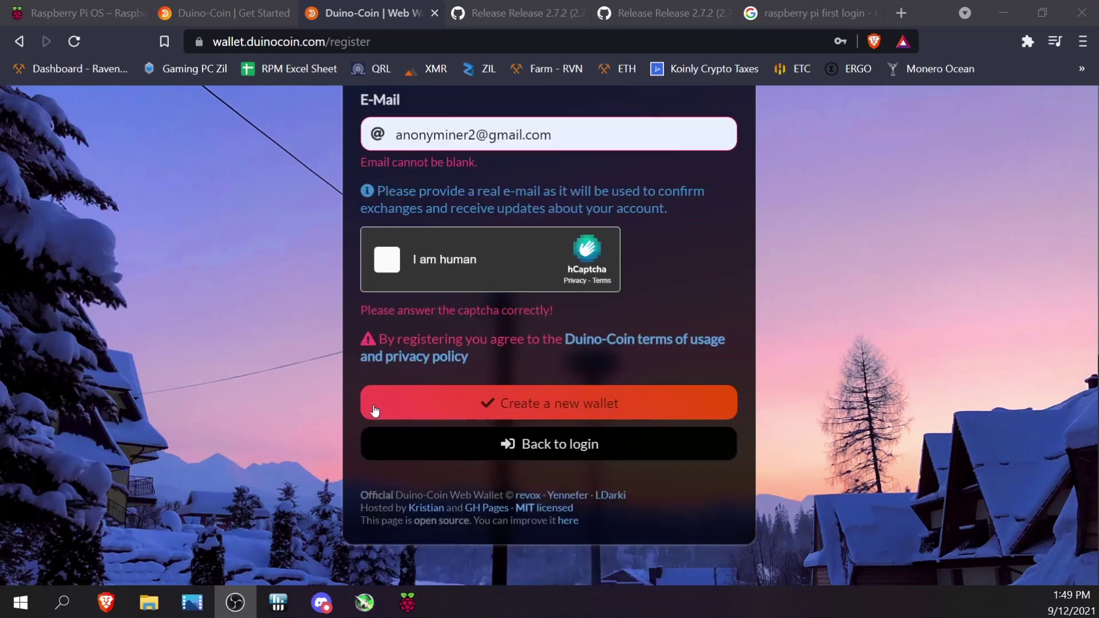
pyautogui.click(386, 264)
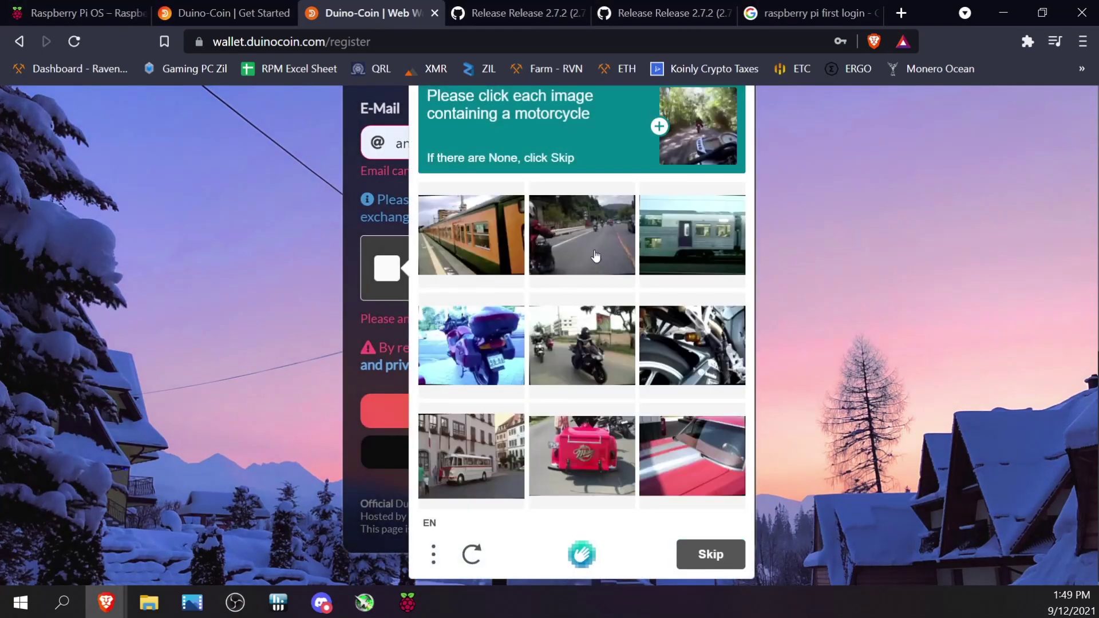
pyautogui.click(604, 269)
pyautogui.click(570, 389)
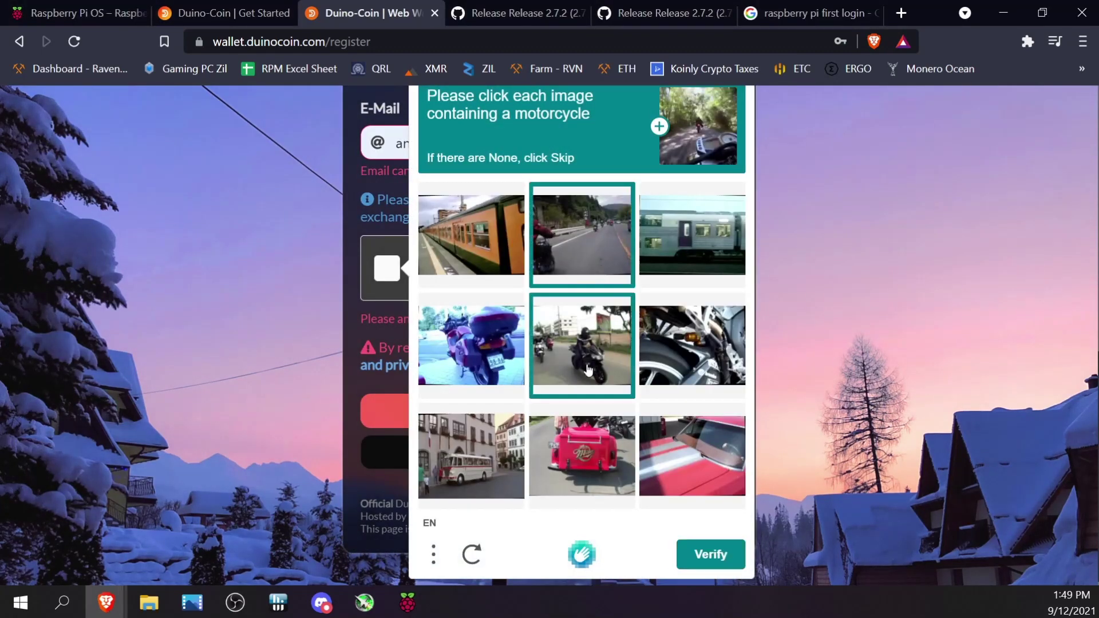
pyautogui.click(475, 372)
pyautogui.click(708, 377)
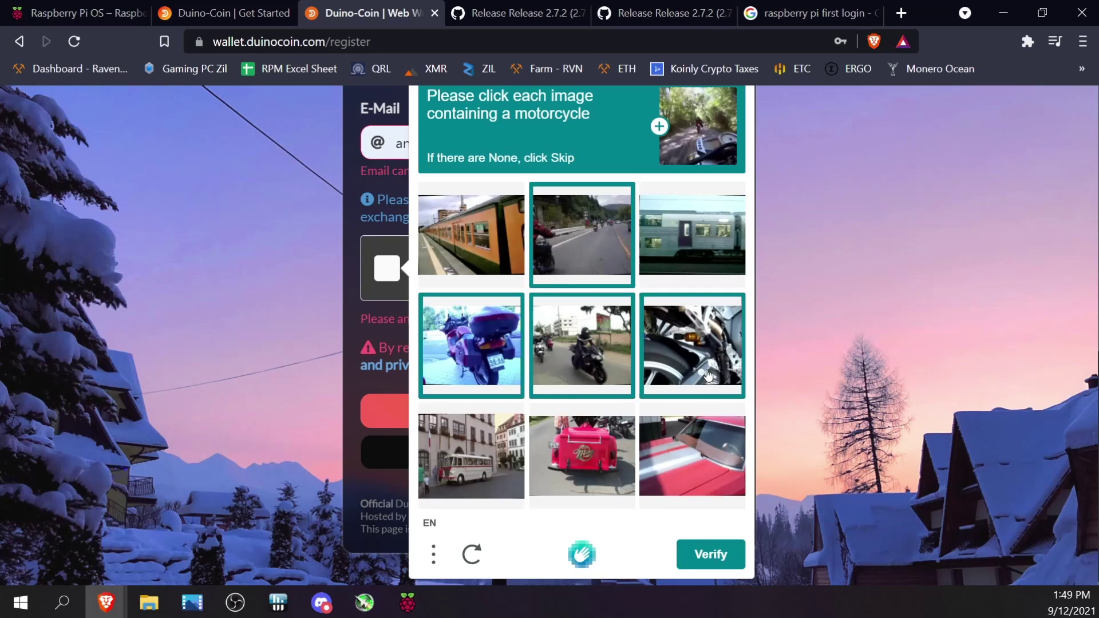
# Verify the captcha, create the new wallet and head to the login page
pyautogui.click(704, 557)
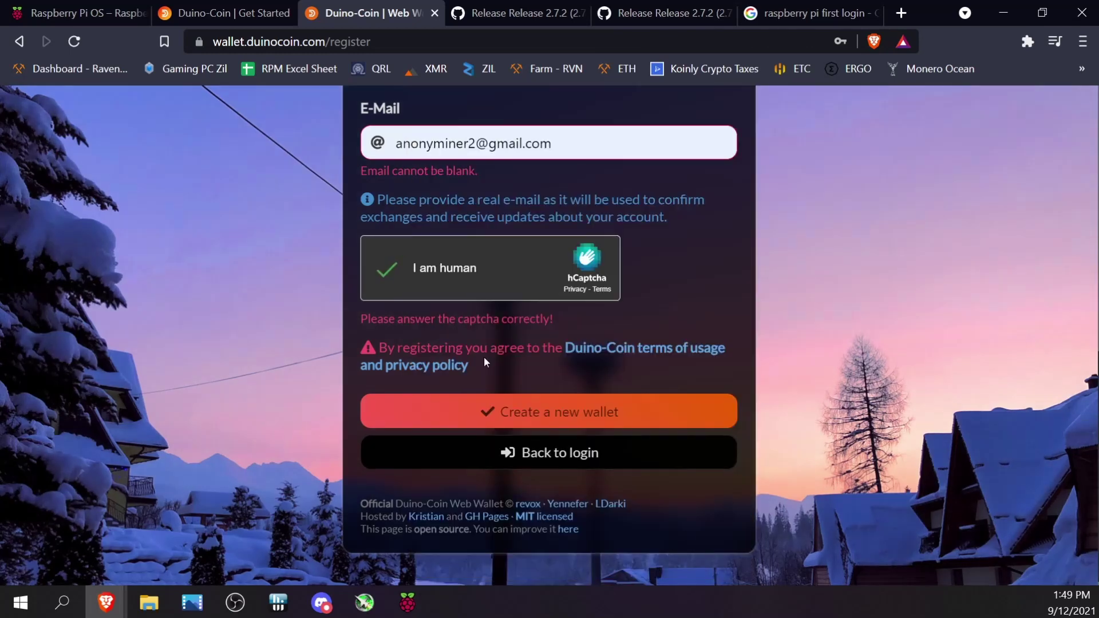
pyautogui.click(435, 422)
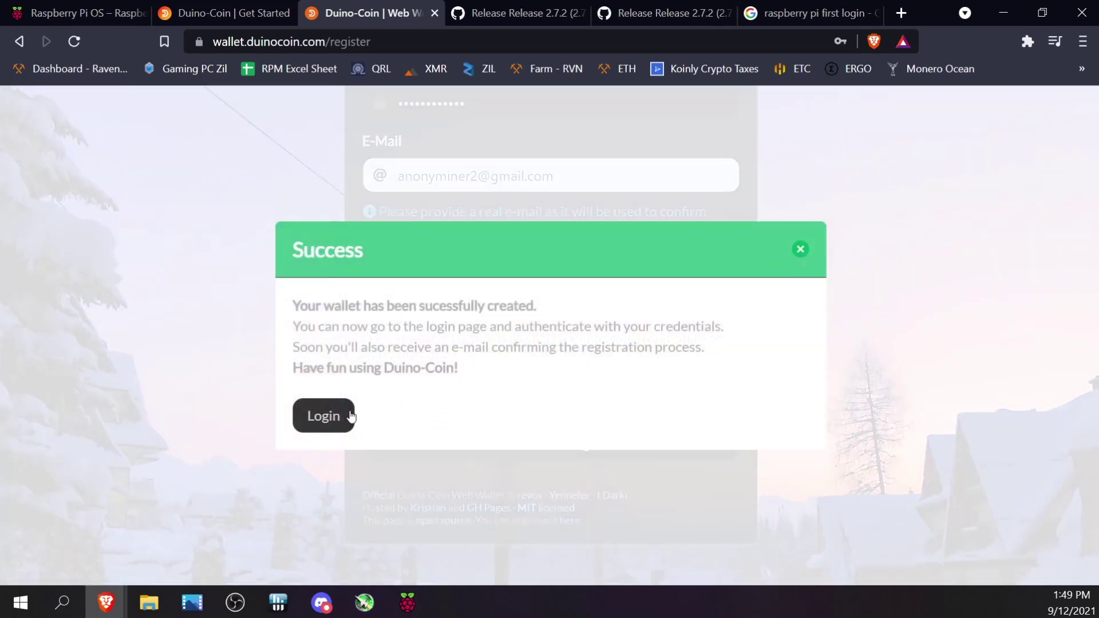
pyautogui.click(335, 421)
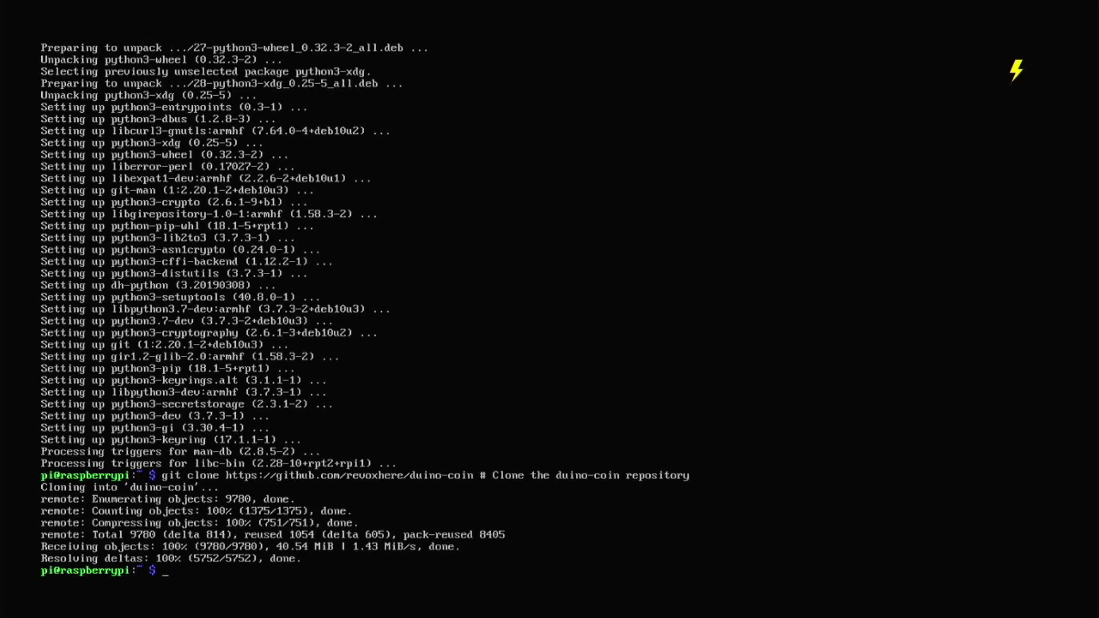
# Start typing the 'cd duino-coin' command with a comment at the prompt
pyautogui.write('cd')
pyautogui.write(' duin')
pyautogui.write('-')
pyautogui.write('o')
pyautogui.write('coin')
pyautogui.write(' # ')
pyautogui.write('Ent')
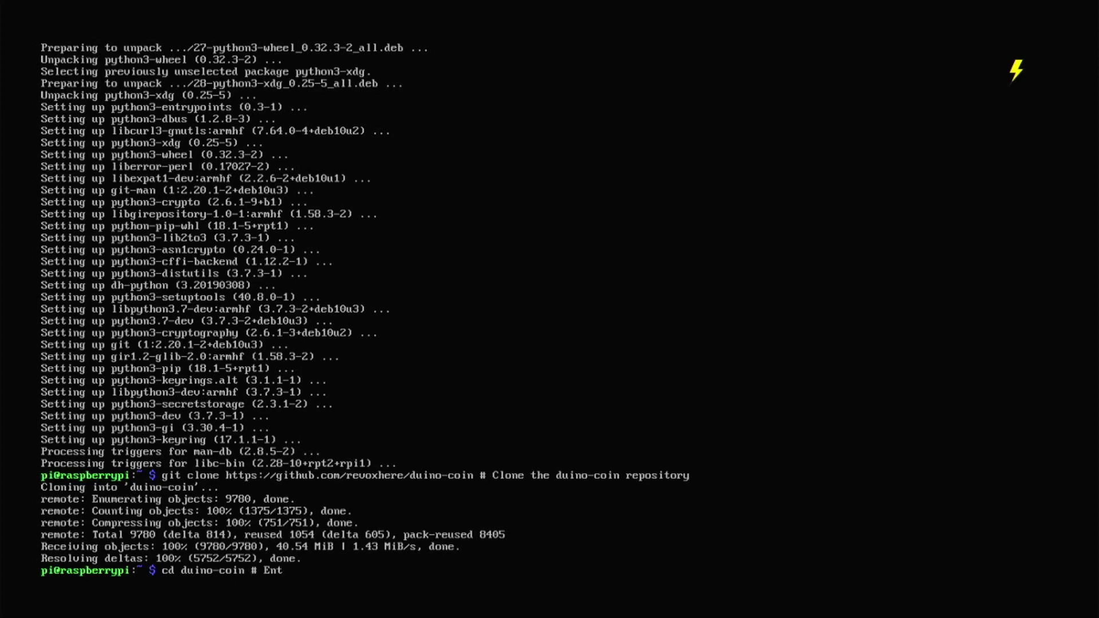
pyautogui.write('er the duino-coin directory')
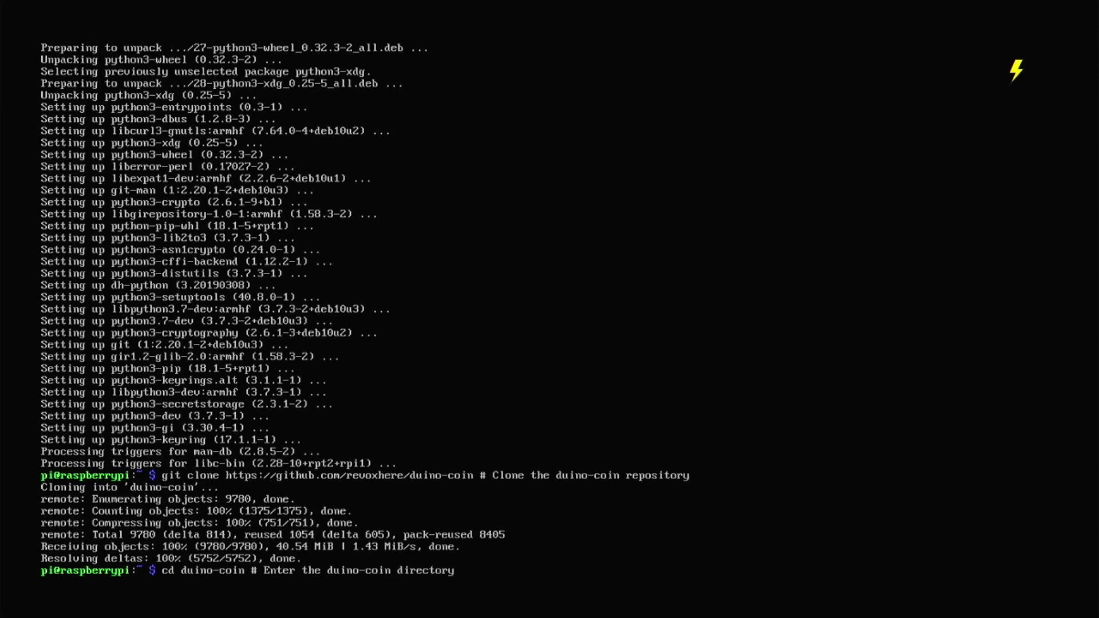
# Finish and run 'cd duino-coin', commented 'Enter the duino-coin directory'
pyautogui.press('Return')
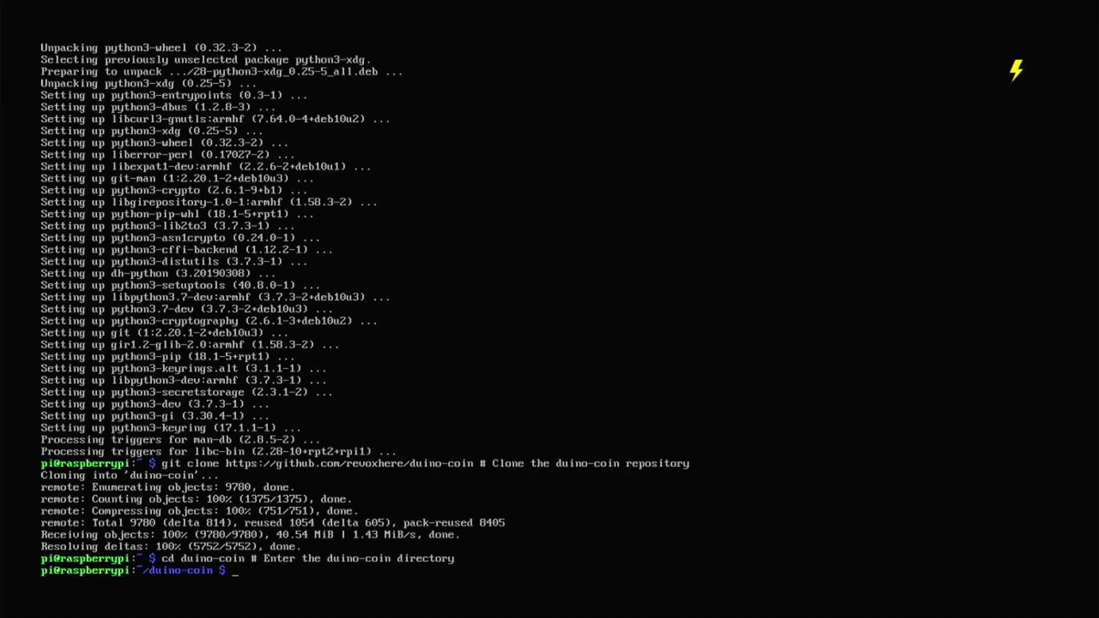
# Run 'python3 PC_Miner.py' so it installs colorama, py-cpuinfo, pypresence and psutil and prompts for a username
pyautogui.write('python3 PC_Miner')
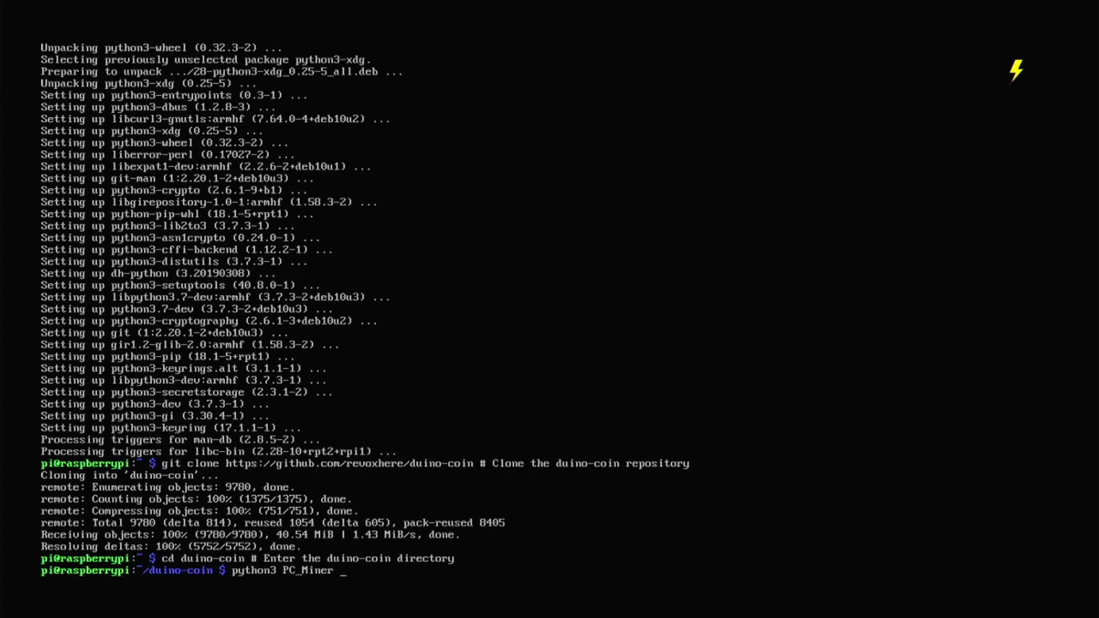
pyautogui.write('.py ')
pyautogui.write('# ')
pyautogui.write('Launch')
pyautogui.write(' the official m')
pyautogui.write('iner')
pyautogui.press('Return')
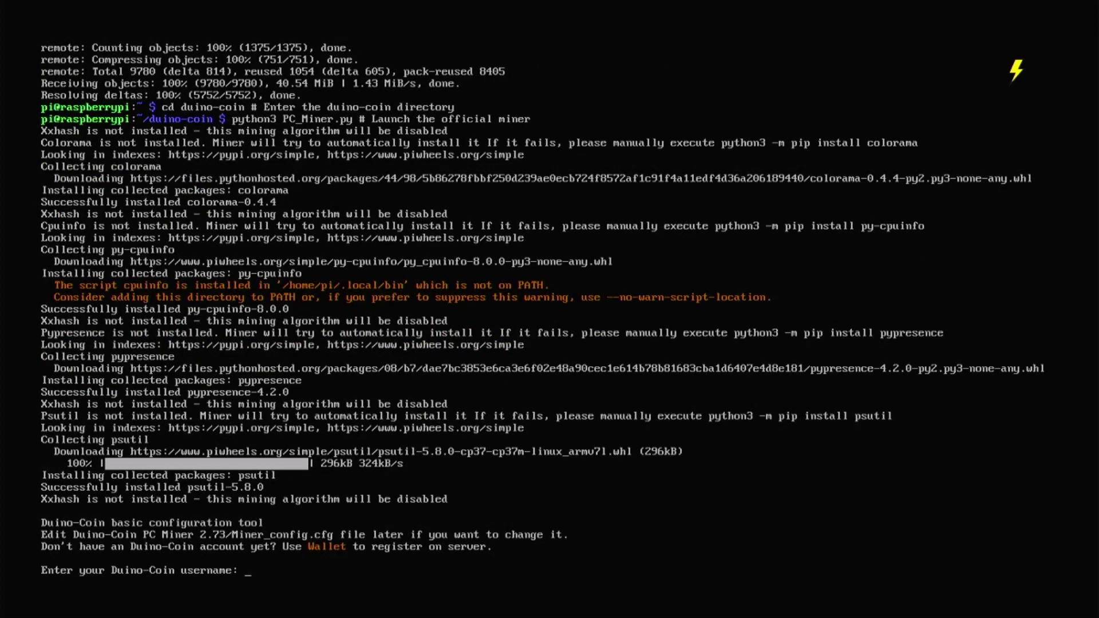
# Enter the Duino-Coin account username at the miner's first prompt
pyautogui.write('Am')
pyautogui.press('BackSpace')
pyautogui.write('n0m0usM1n3r')
pyautogui.press('Return')
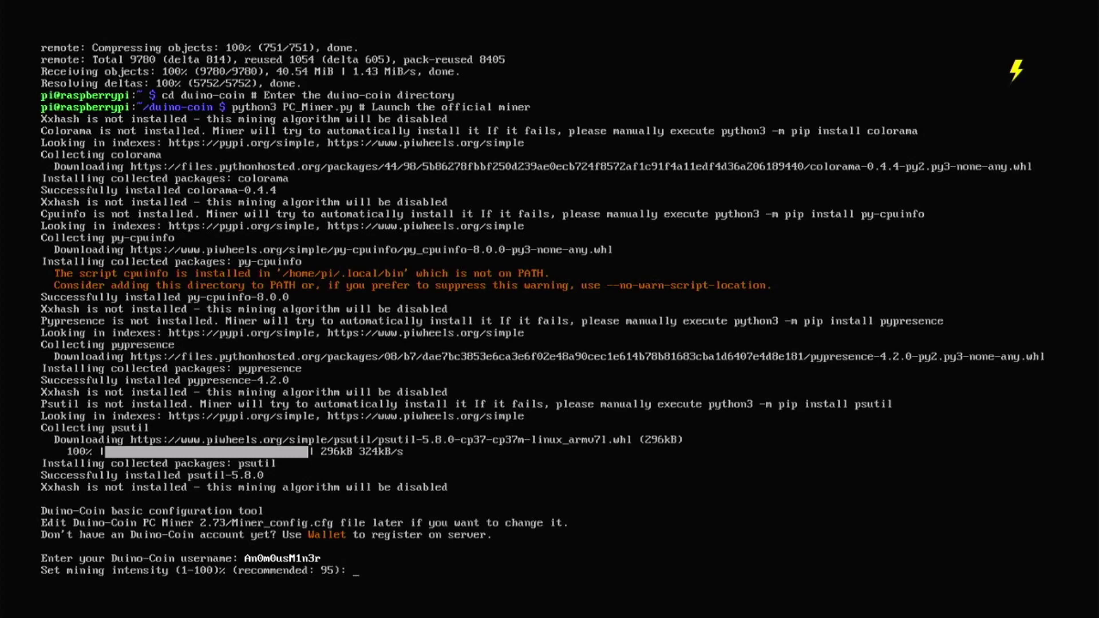
# Set mining intensity to 100, use 4 threads, and choose low difficulty (1)
pyautogui.write('100')
pyautogui.press('Return')
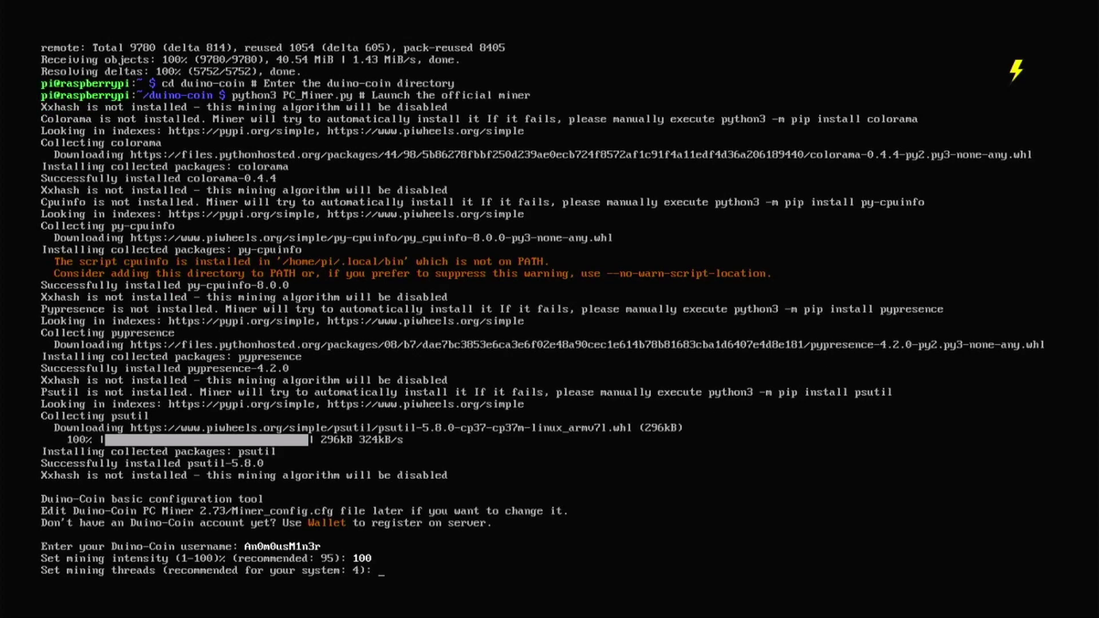
pyautogui.write('4')
pyautogui.press('Return')
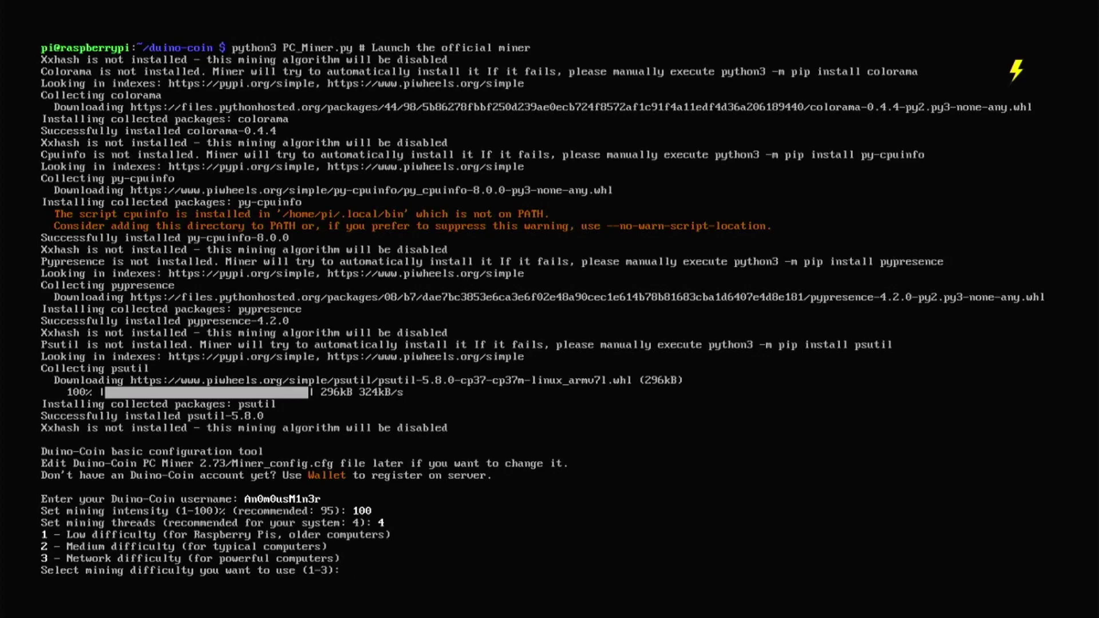
pyautogui.write('1')
pyautogui.press('Return')
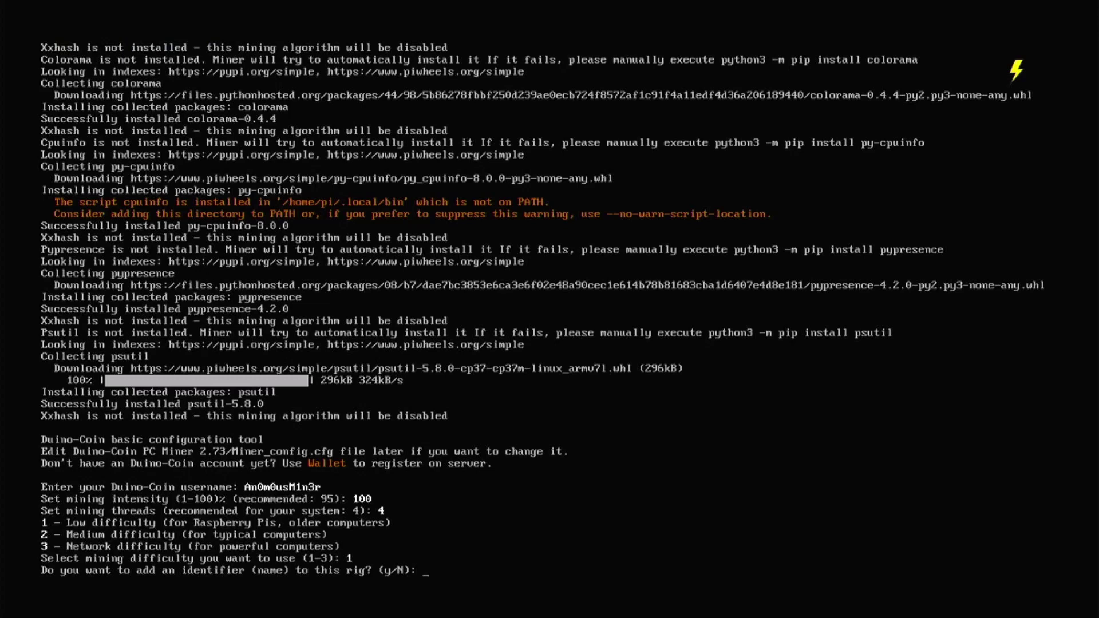
# Name the rig 'Raspberry Pi4', set donation level 1, and start mining
pyautogui.write('y')
pyautogui.press('Return')
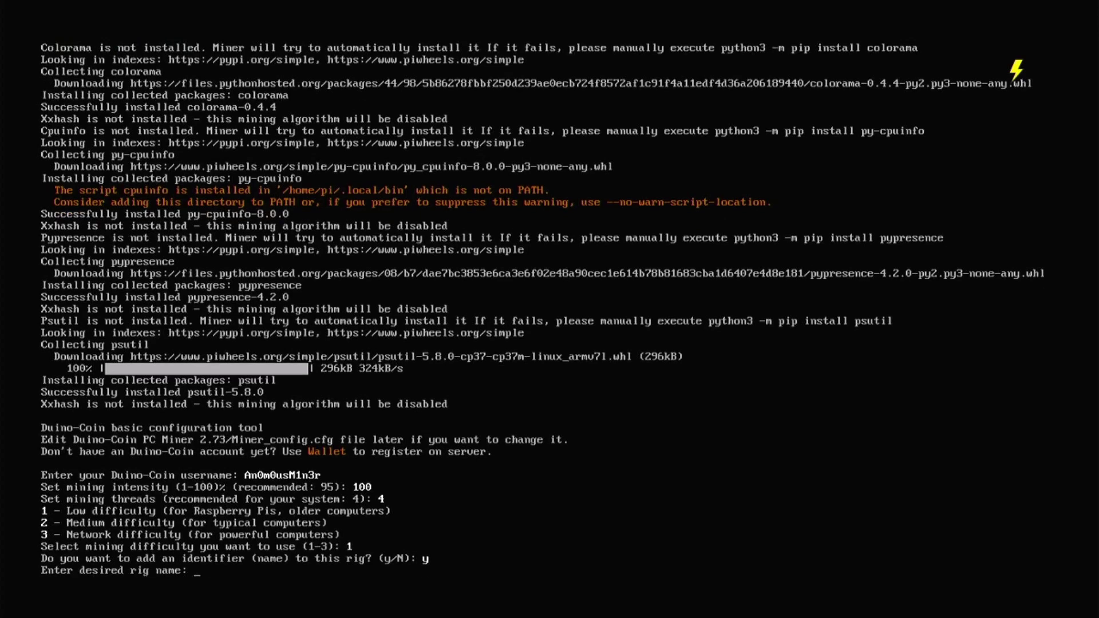
pyautogui.write('Raspbery')
pyautogui.press('BackSpace')
pyautogui.write('ry Pi4')
pyautogui.press('Return')
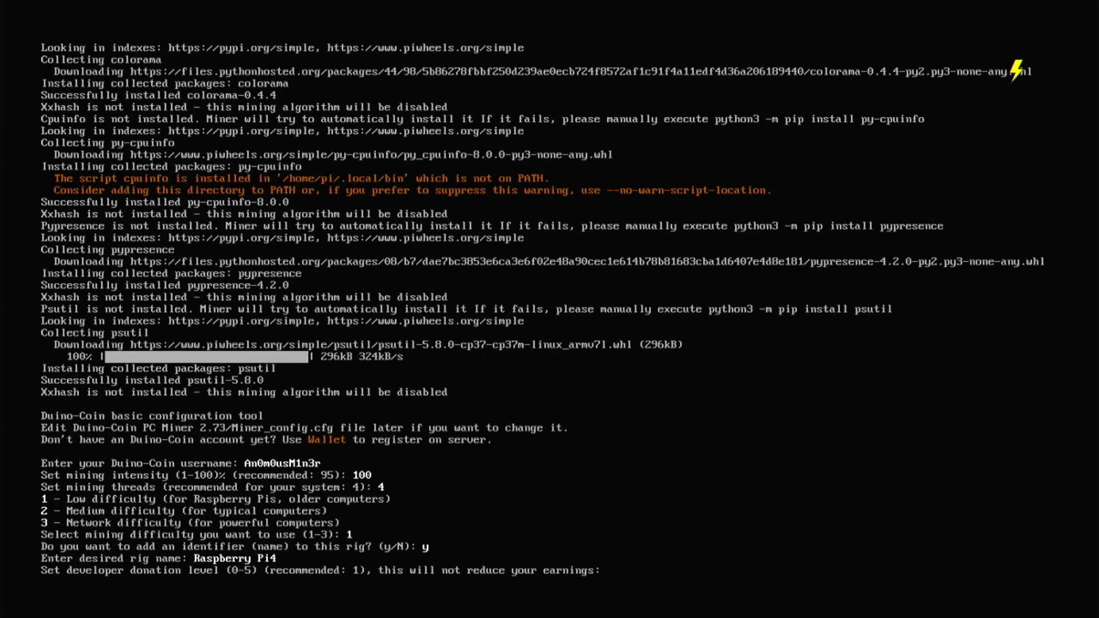
pyautogui.write('1')
pyautogui.press('Return')
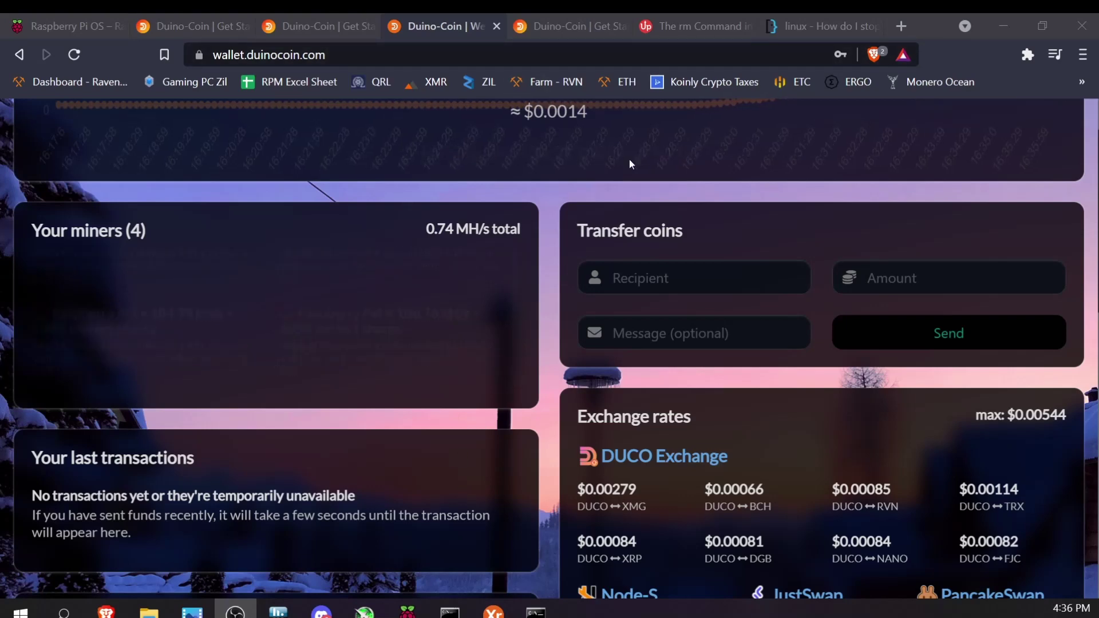
# Scroll through the wallet's news, exchange rates and ad panels, then back to the top
pyautogui.scroll(-4, 599, 339)
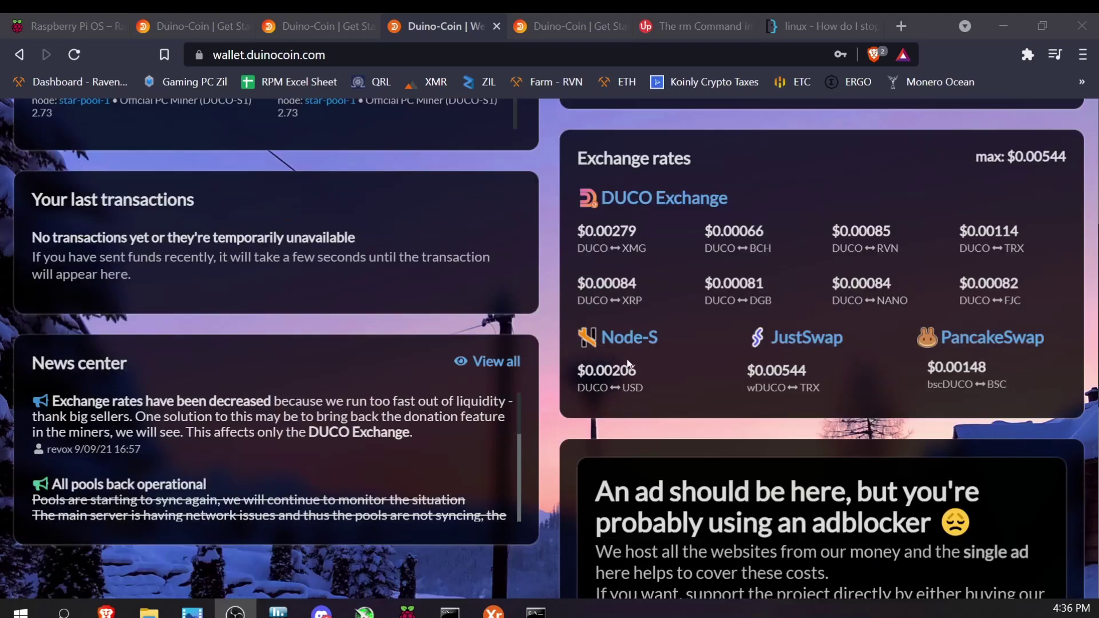
pyautogui.scroll(-1, 550, 344)
pyautogui.scroll(7, 467, 380)
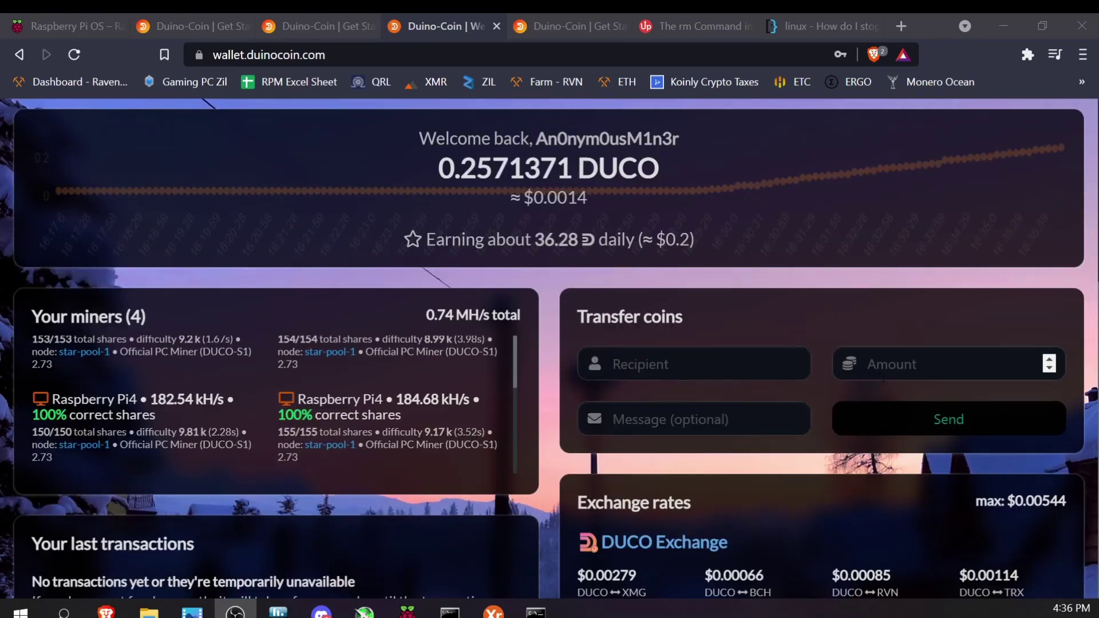
pyautogui.scroll(-6, 674, 403)
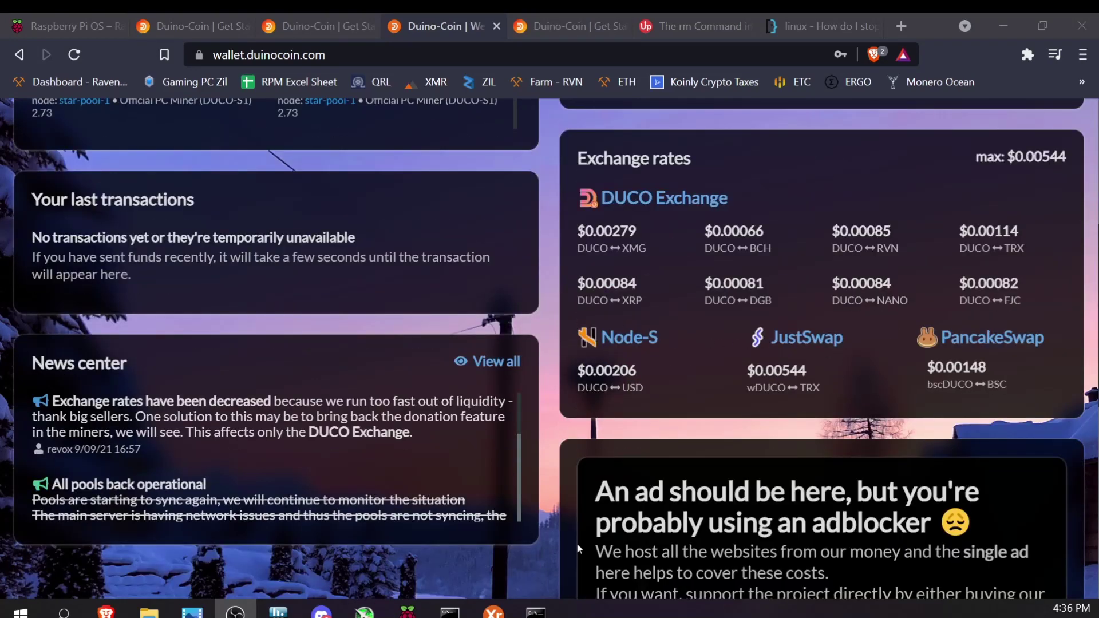
pyautogui.scroll(6, 658, 495)
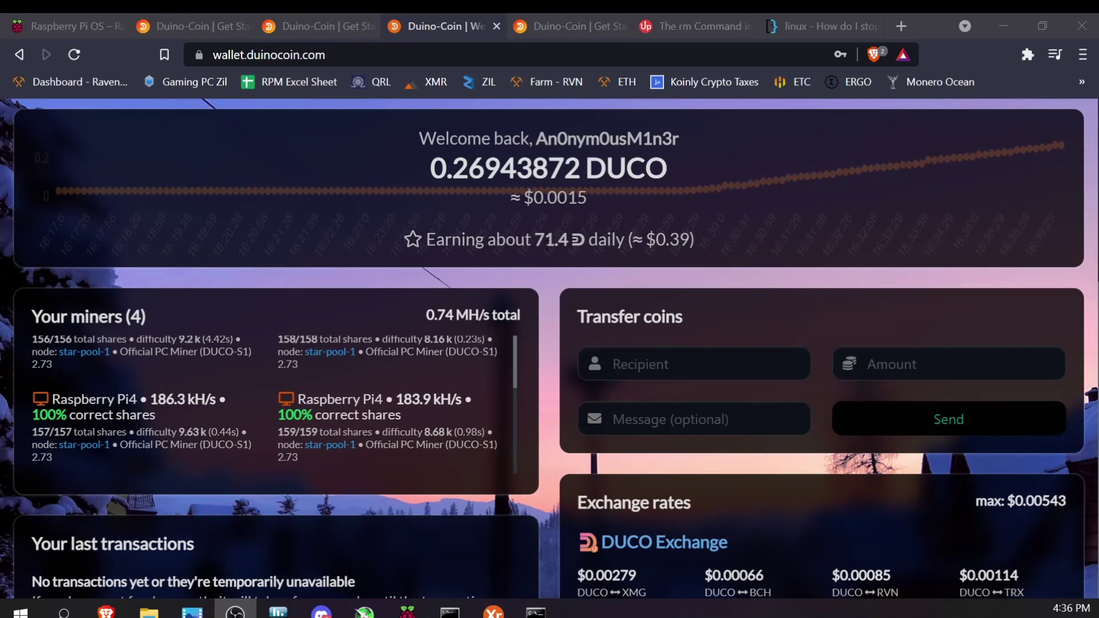
# Select and then deselect the balance text while the balance and miner stats update
pyautogui.tripleClick(585, 250)
pyautogui.click(588, 250)
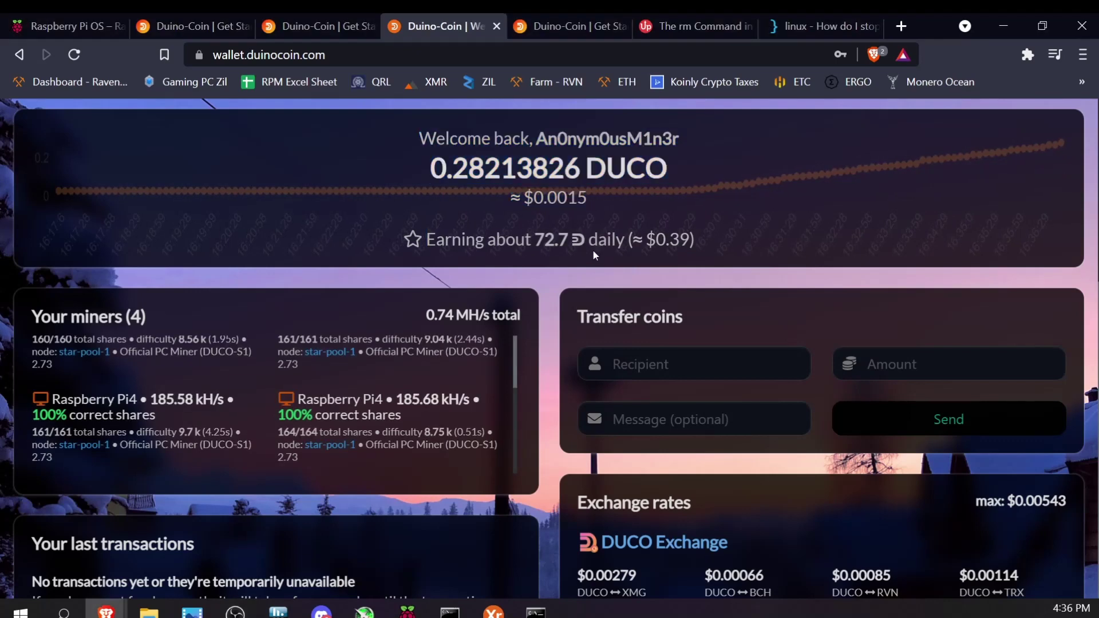